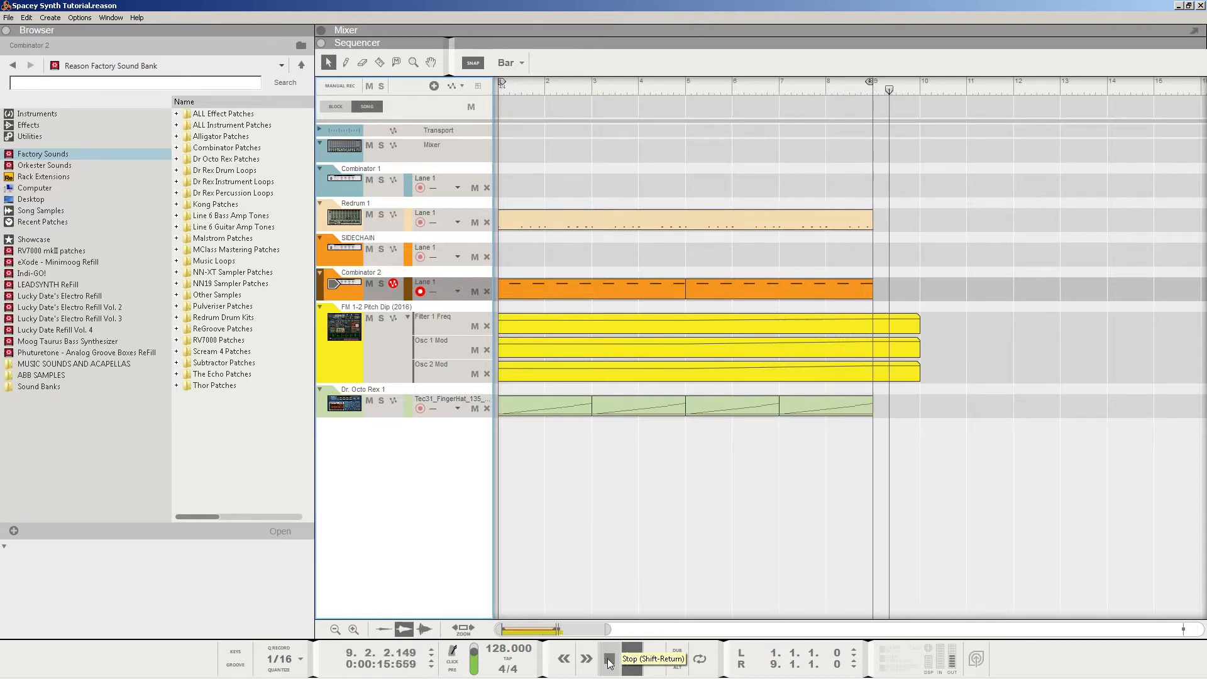
# - Stop the song's playback and switch to the rack window of Document 1
pyautogui.click(609, 659)
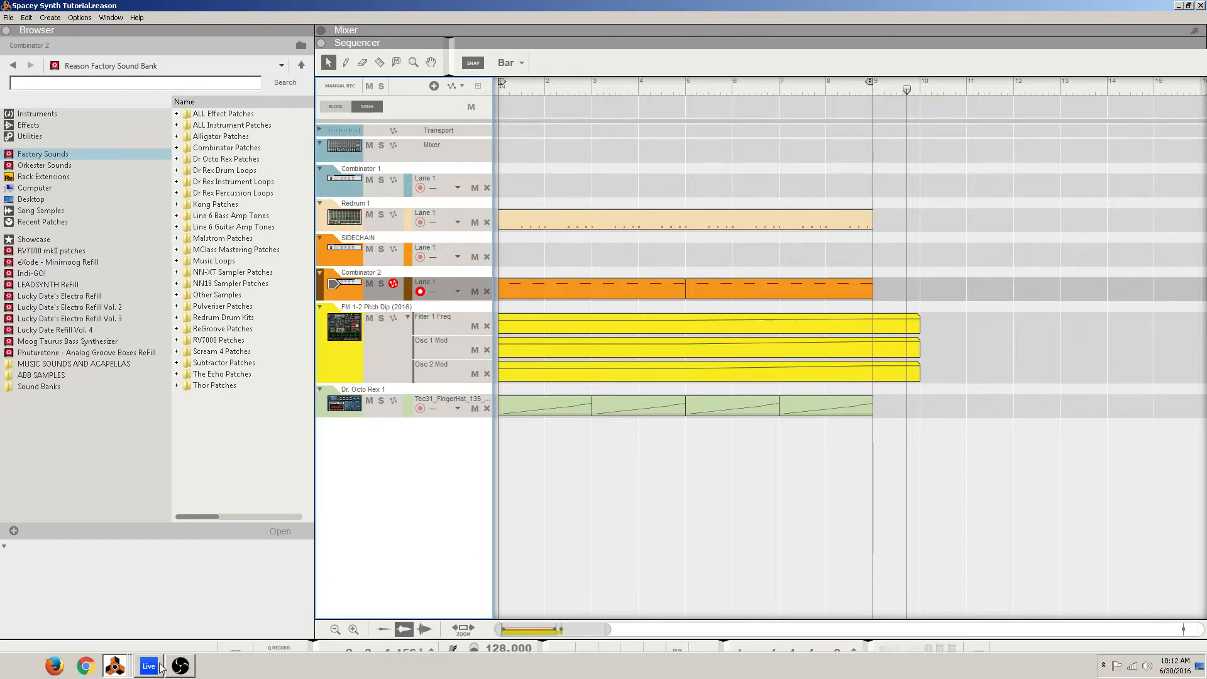
pyautogui.click(159, 668)
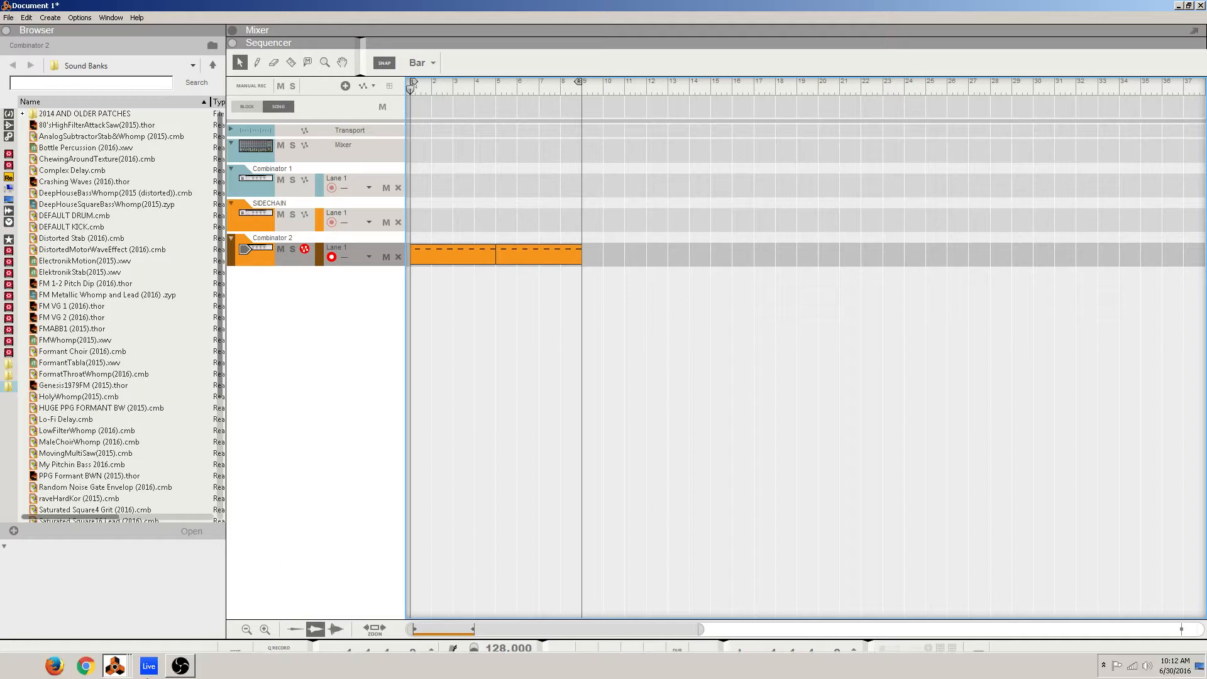
pyautogui.click(115, 665)
pyautogui.click(116, 665)
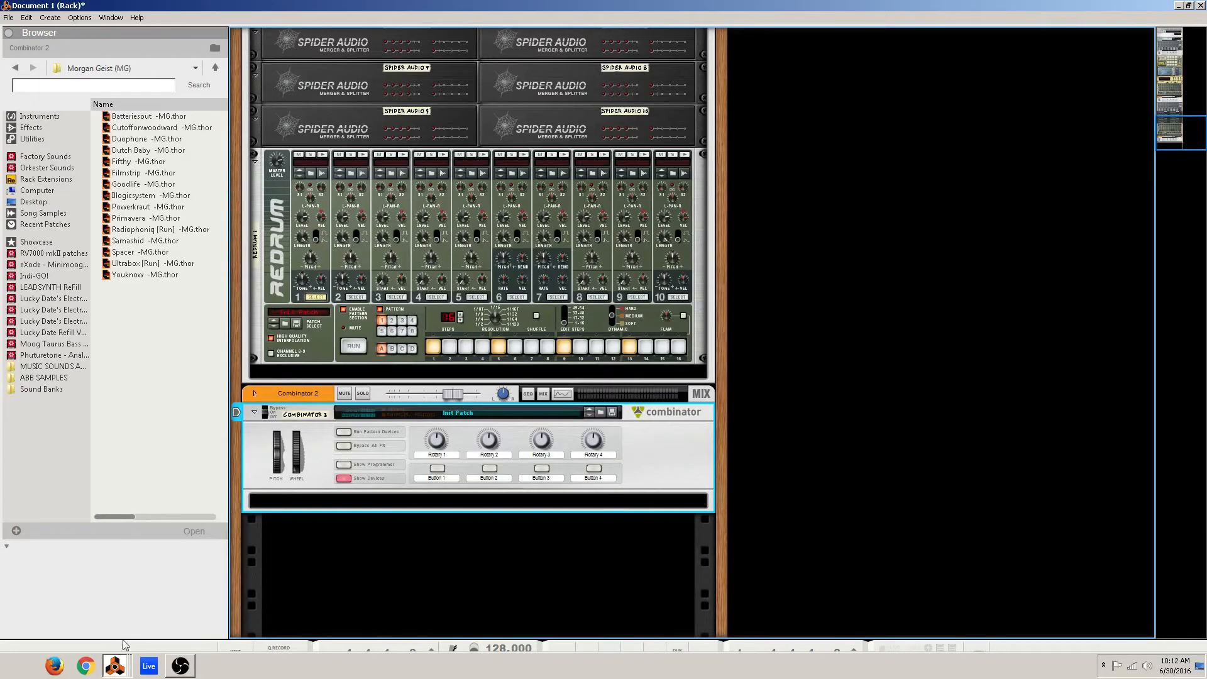
# - Add a Thor Polysonic Synthesizer inside the empty Combinator 2
pyautogui.rightClick(326, 538)
pyautogui.moveTo(377, 629)
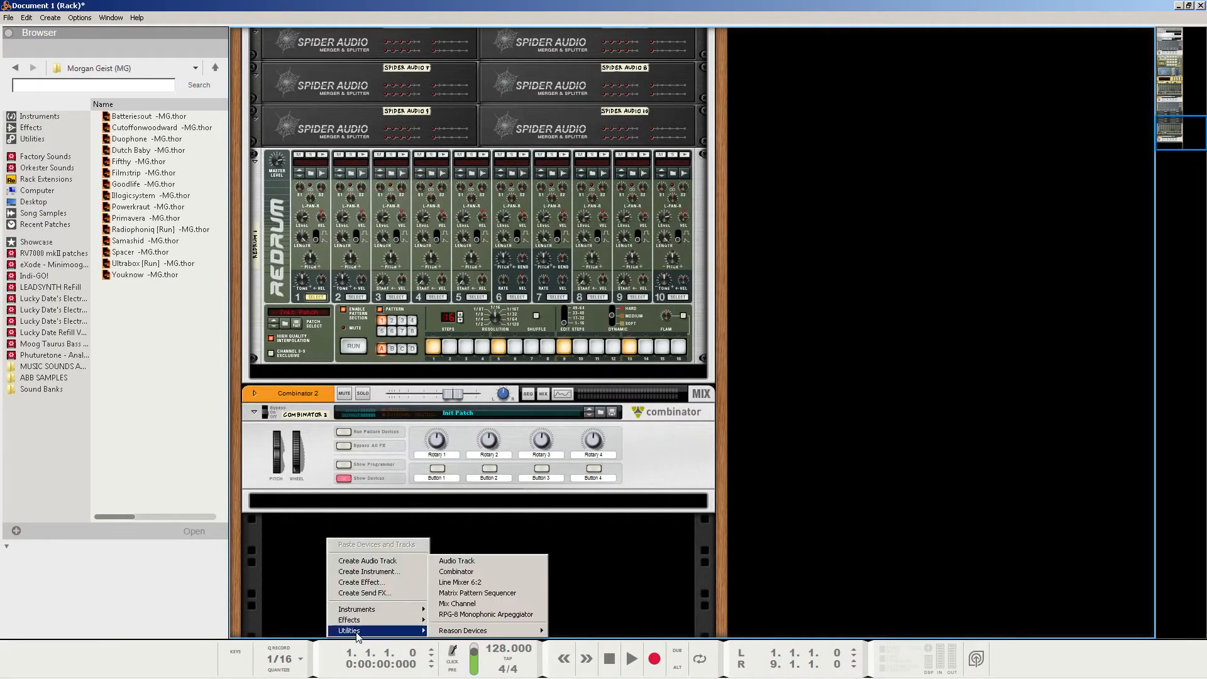
pyautogui.click(387, 508)
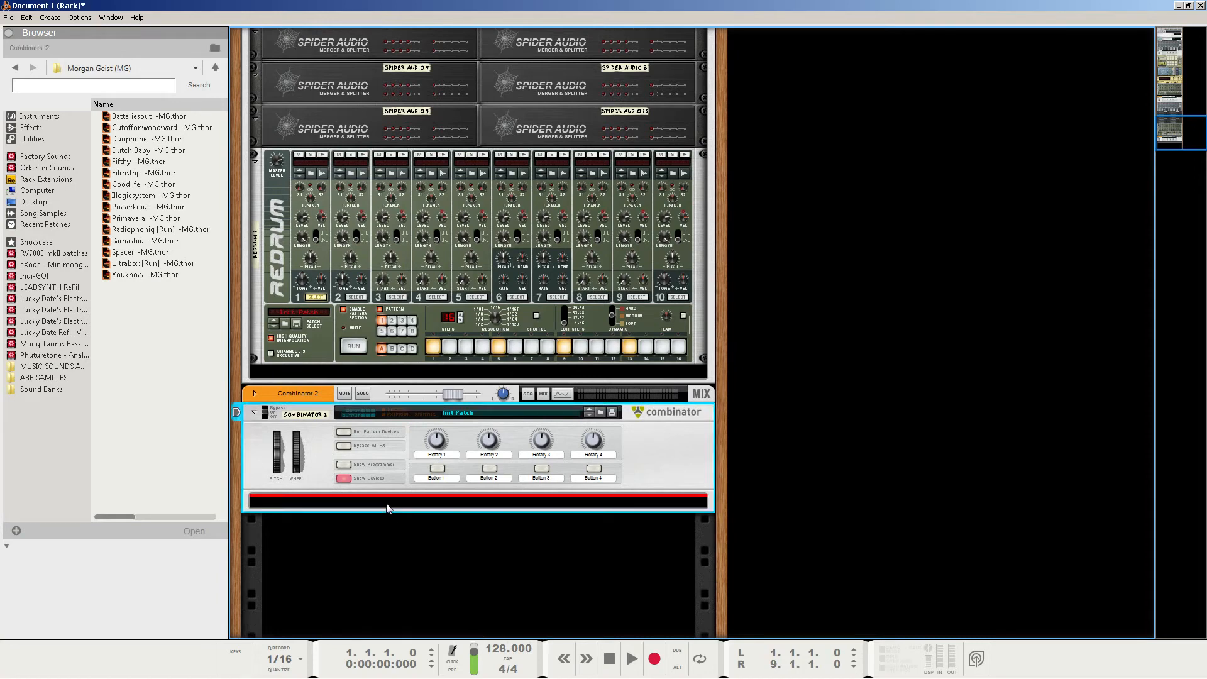
pyautogui.rightClick(387, 508)
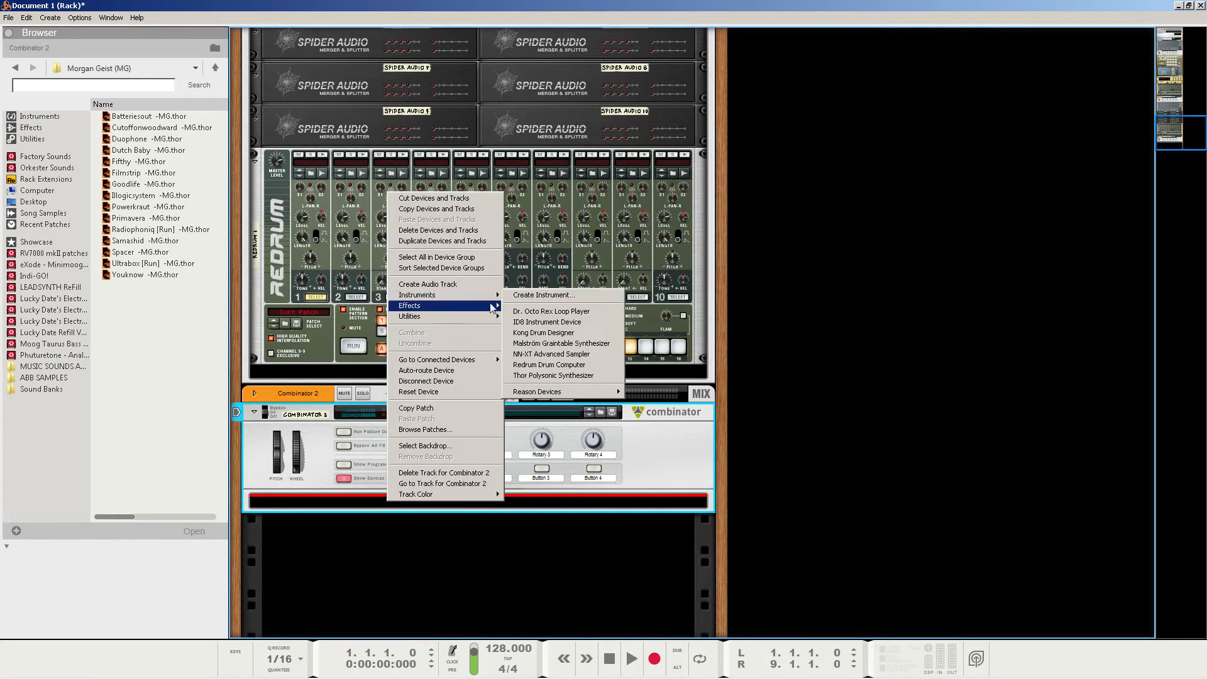
pyautogui.click(559, 377)
# - Reset the new Thor device to its default settings
pyautogui.click(323, 484)
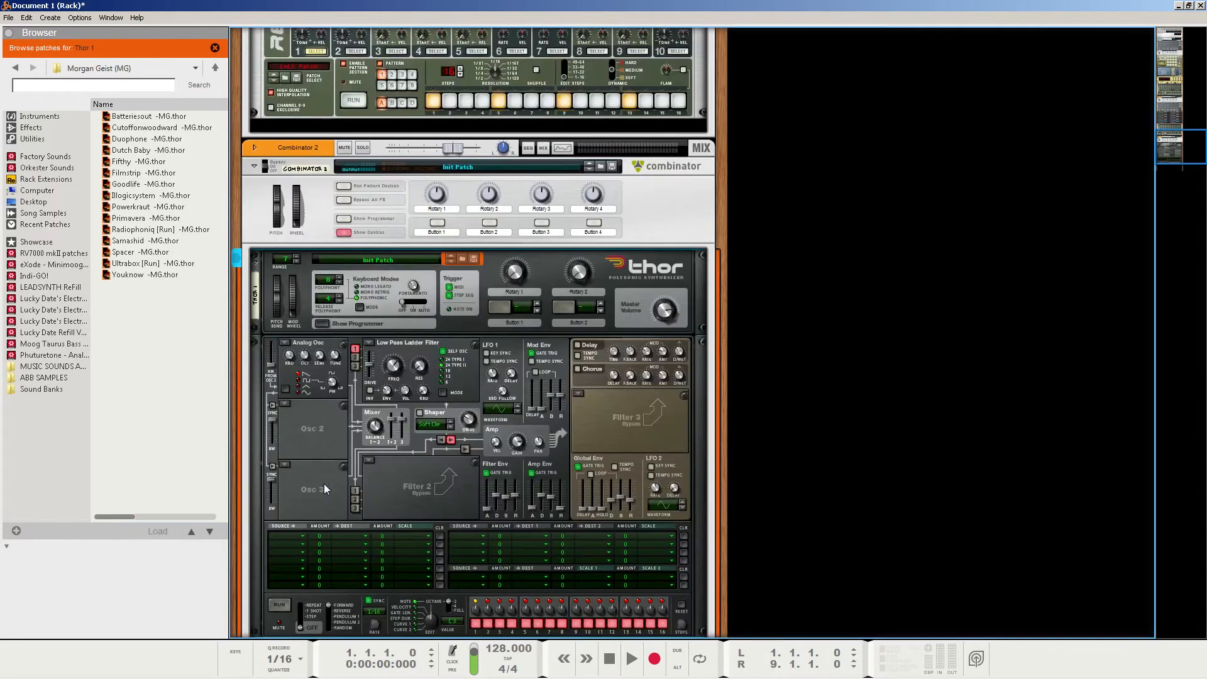
pyautogui.rightClick(312, 432)
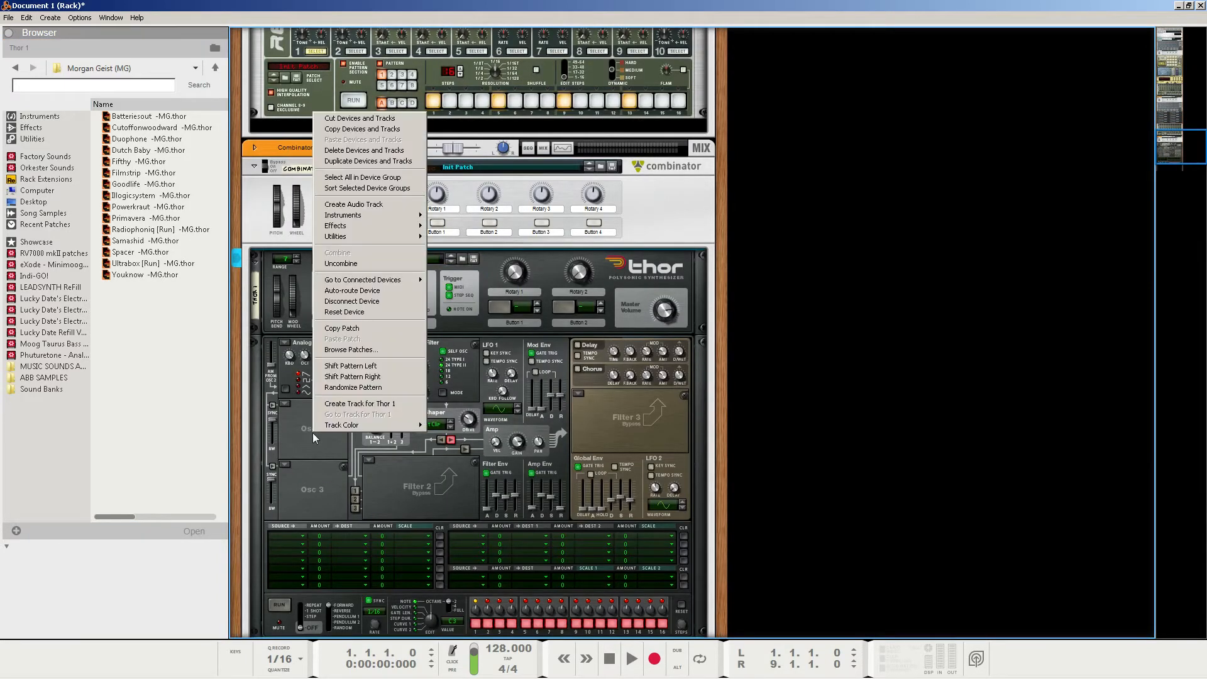
pyautogui.click(350, 312)
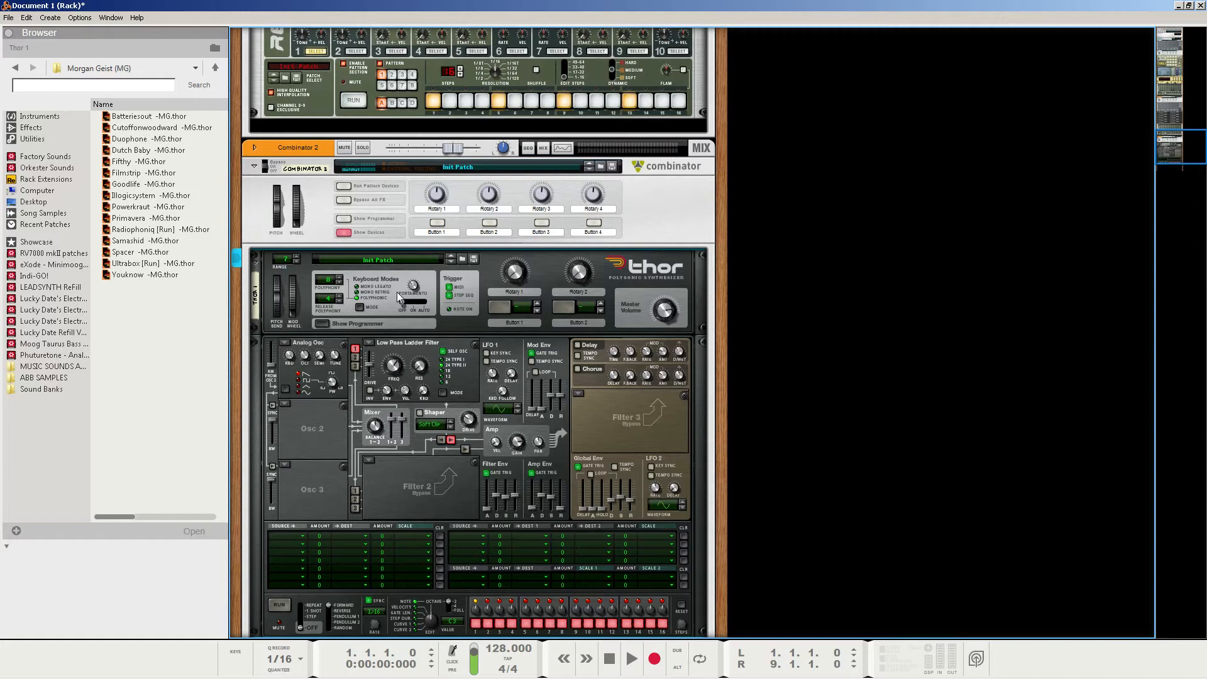
# - Change Thor's oscillator 1 to Wavetable with the Synced Sine table and adjust its wavetable position
pyautogui.click(285, 342)
pyautogui.click(305, 369)
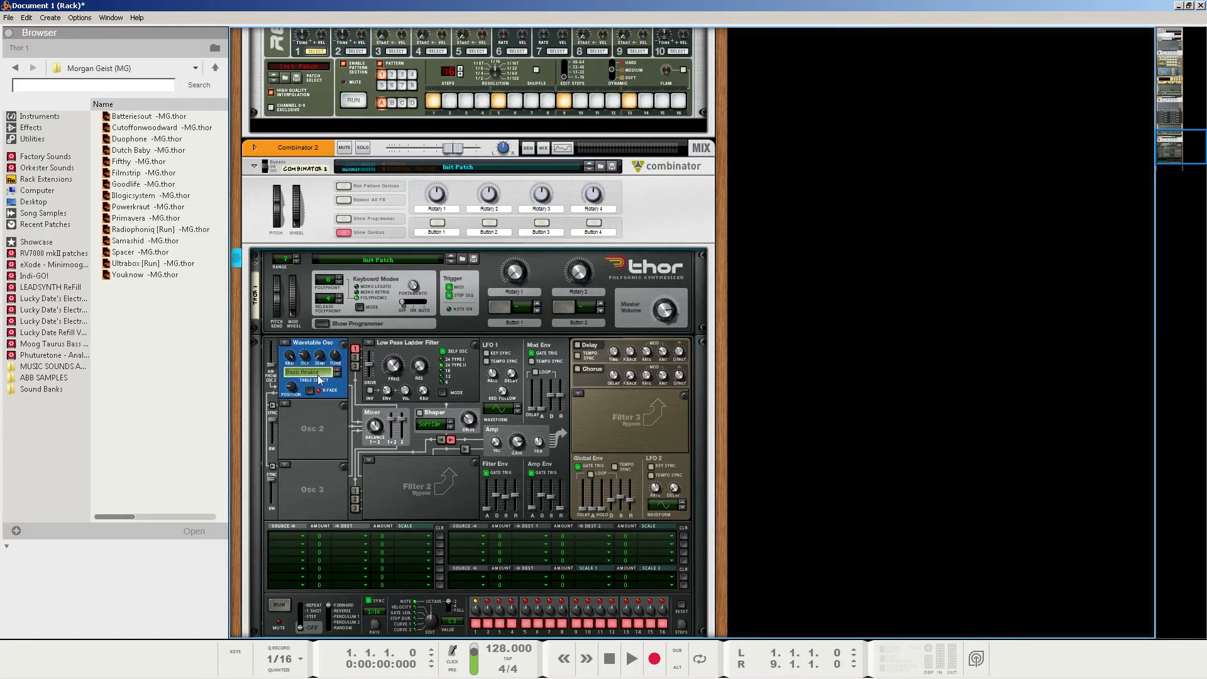
pyautogui.click(340, 376)
pyautogui.click(305, 374)
pyautogui.click(312, 391)
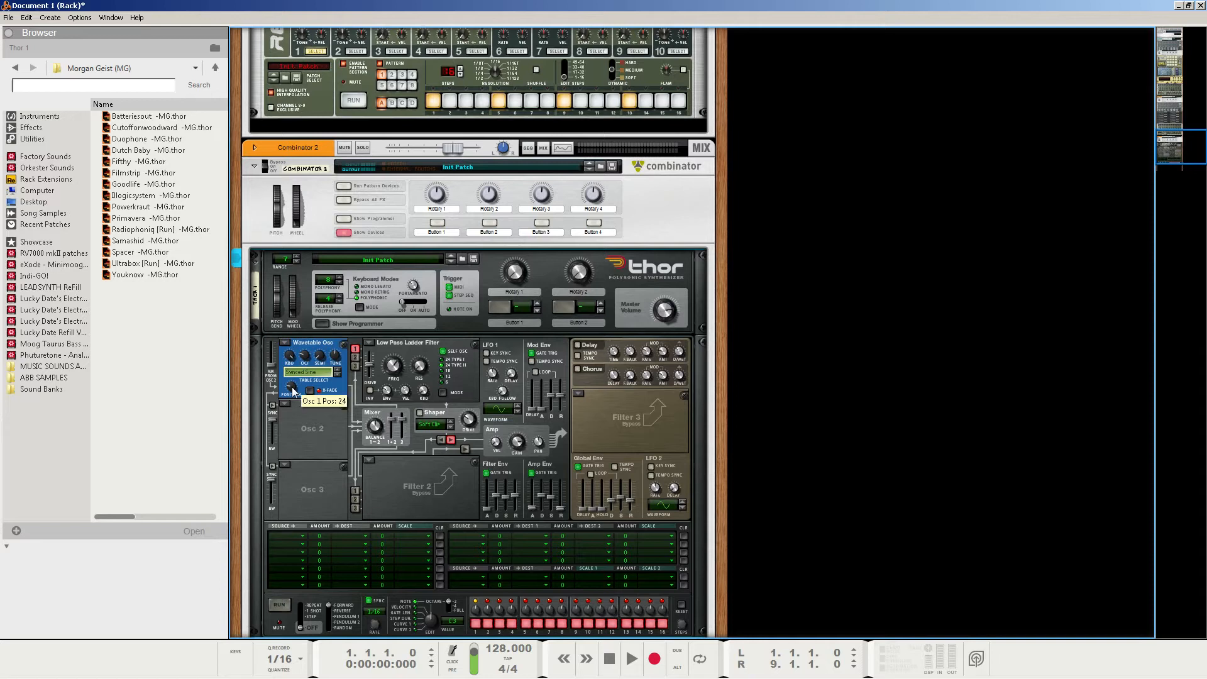
pyautogui.moveTo(292, 391); pyautogui.dragTo(304, 357)
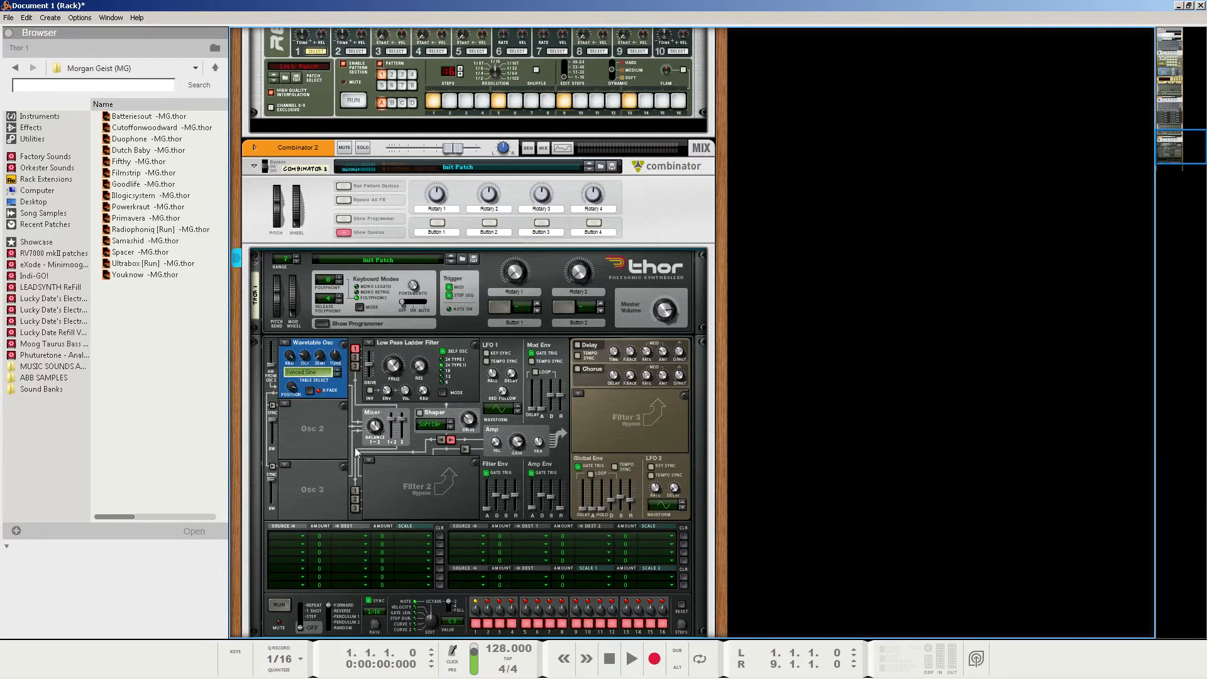
# - Route oscillator 2 into filter 1 and make it a Wavetable oscillator with the Synced Sine table
pyautogui.click(355, 358)
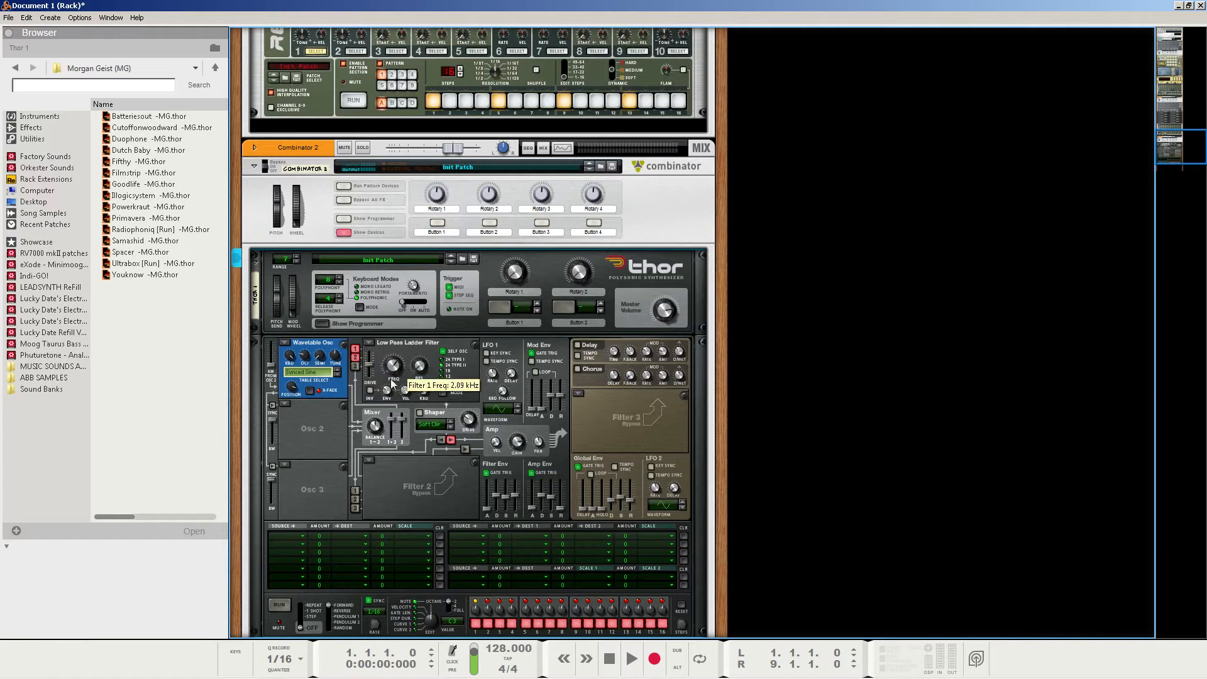
pyautogui.click(284, 404)
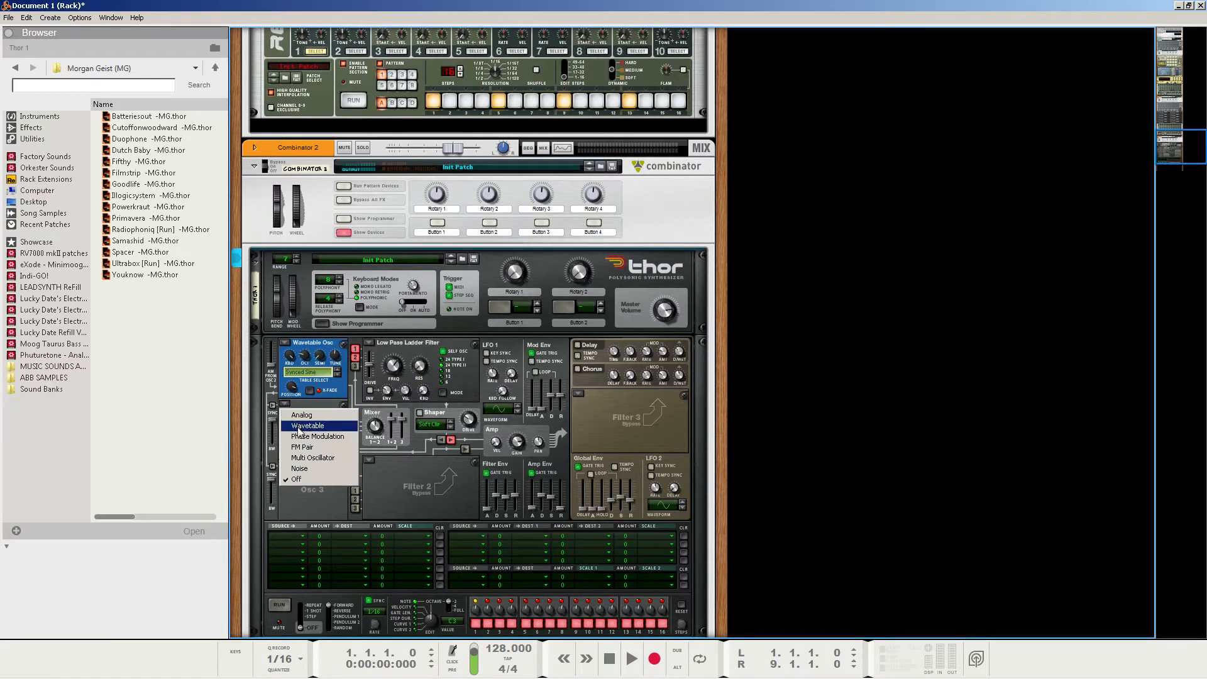
pyautogui.click(299, 427)
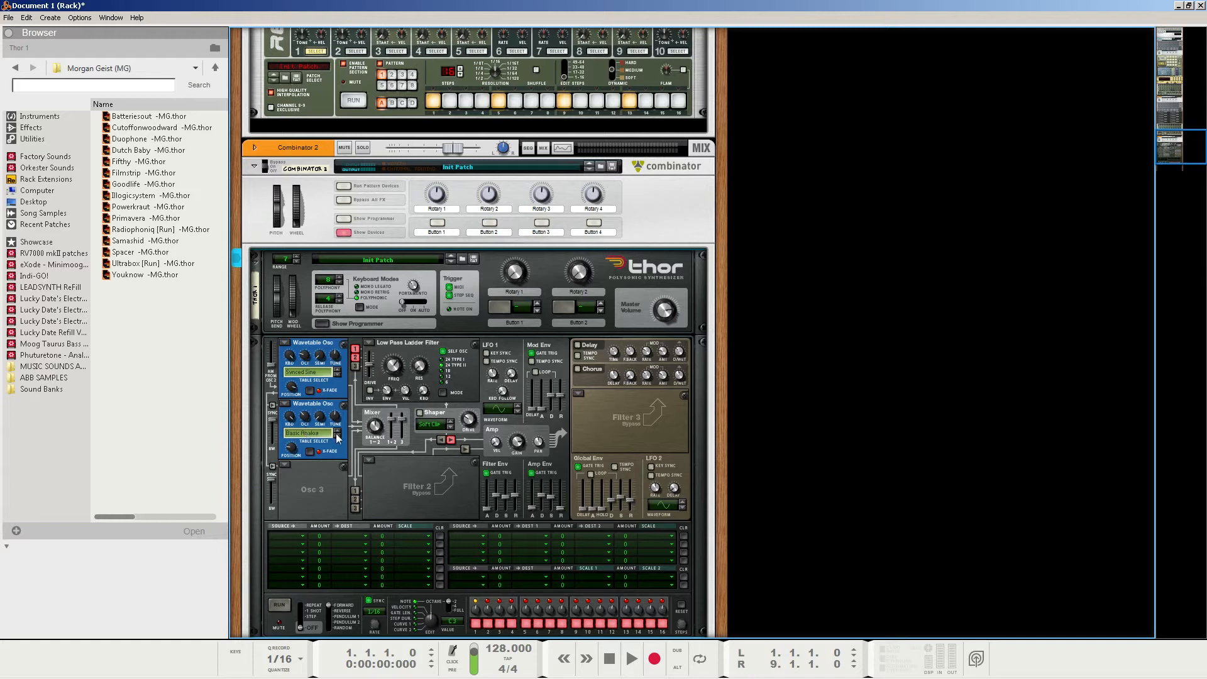
pyautogui.click(336, 436)
pyautogui.moveTo(302, 429); pyautogui.dragTo(316, 413)
# - Change filter 1 to a Comb filter, adjust its frequency and raise its envelope amount
pyautogui.click(370, 343)
pyautogui.click(381, 376)
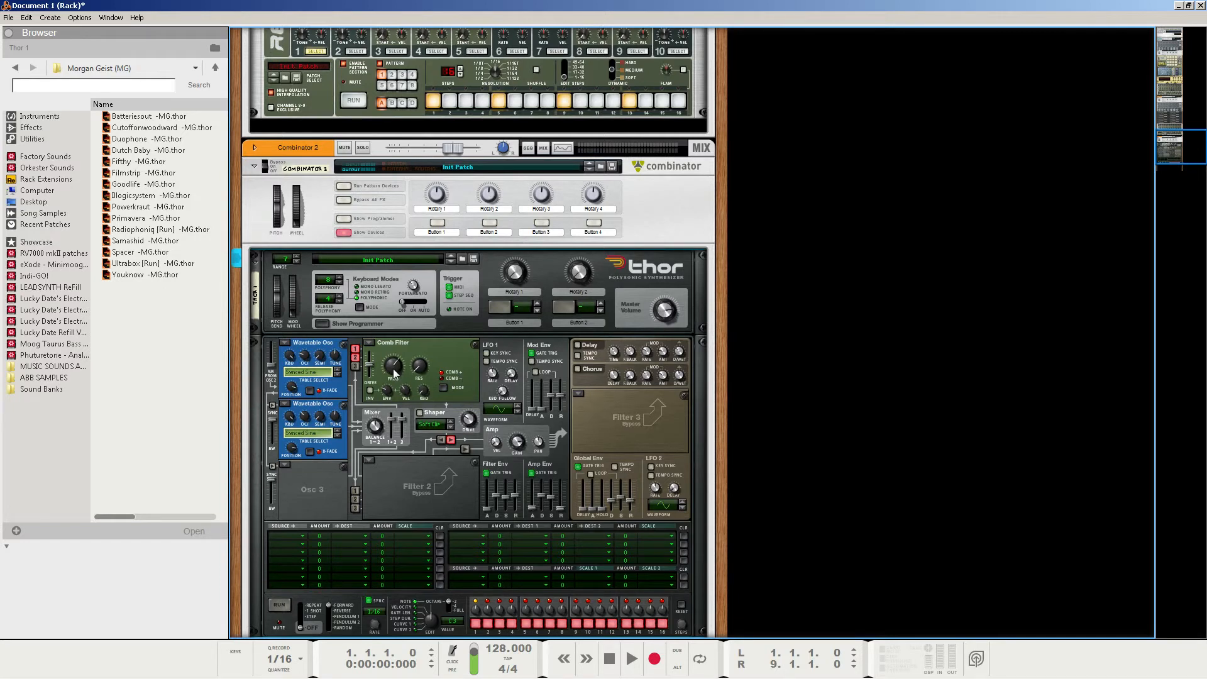
pyautogui.moveTo(394, 371)
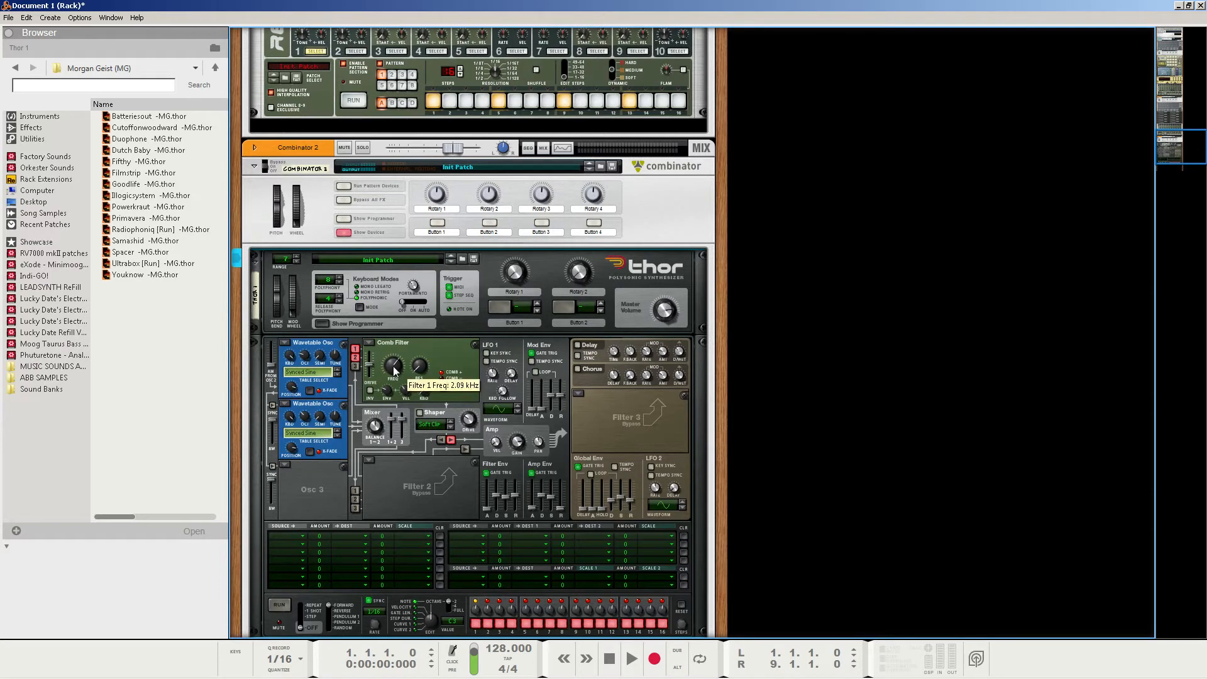
pyautogui.moveTo(416, 326); pyautogui.dragTo(415, 334)
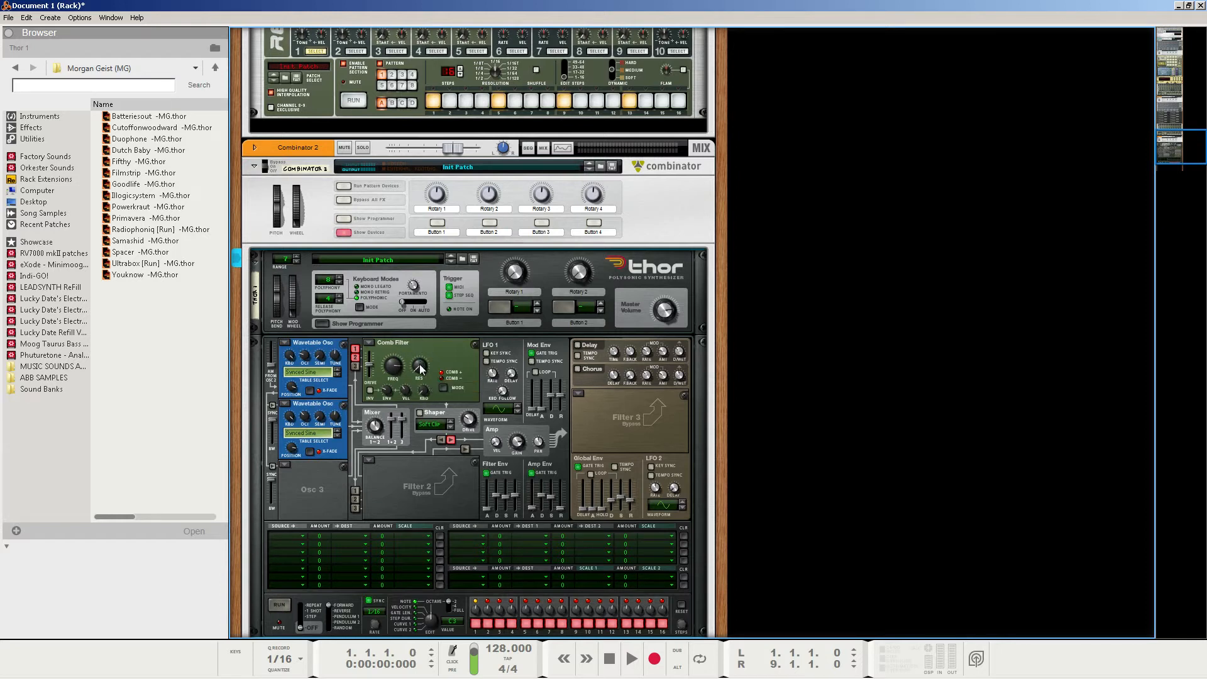
pyautogui.moveTo(420, 369)
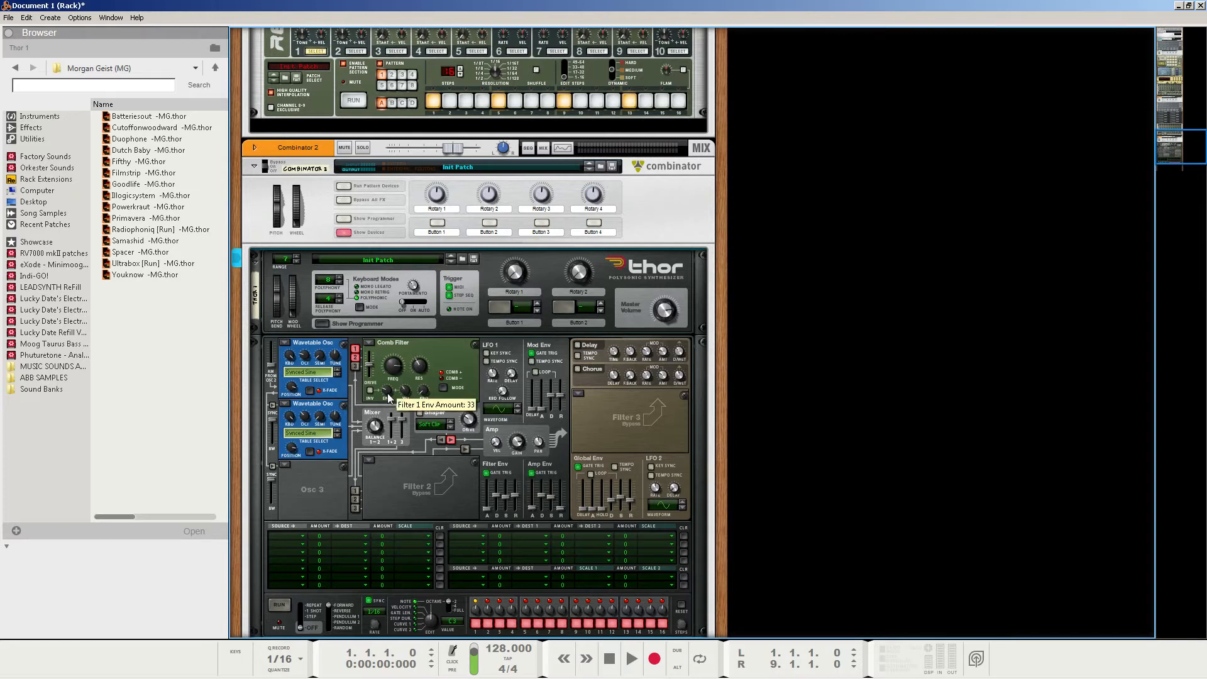
pyautogui.moveTo(388, 398); pyautogui.dragTo(433, 288)
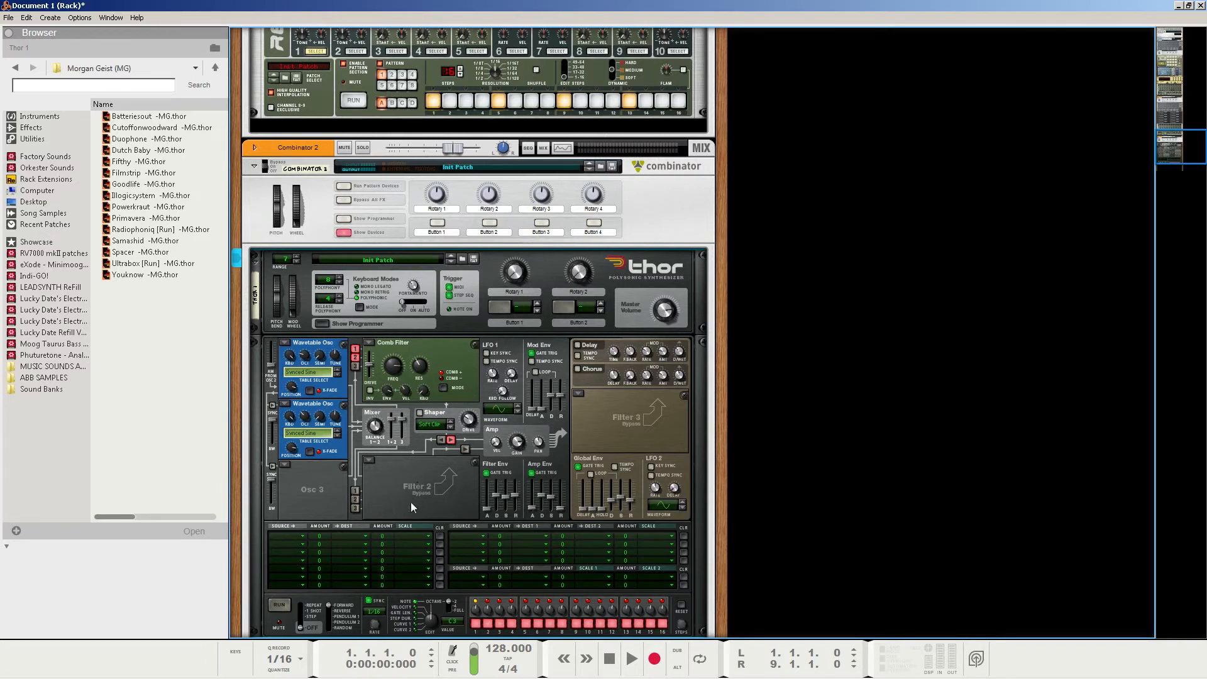
# - Route the shaper output into filter 2 and enable filter 2's connection to the amplifier
pyautogui.click(440, 440)
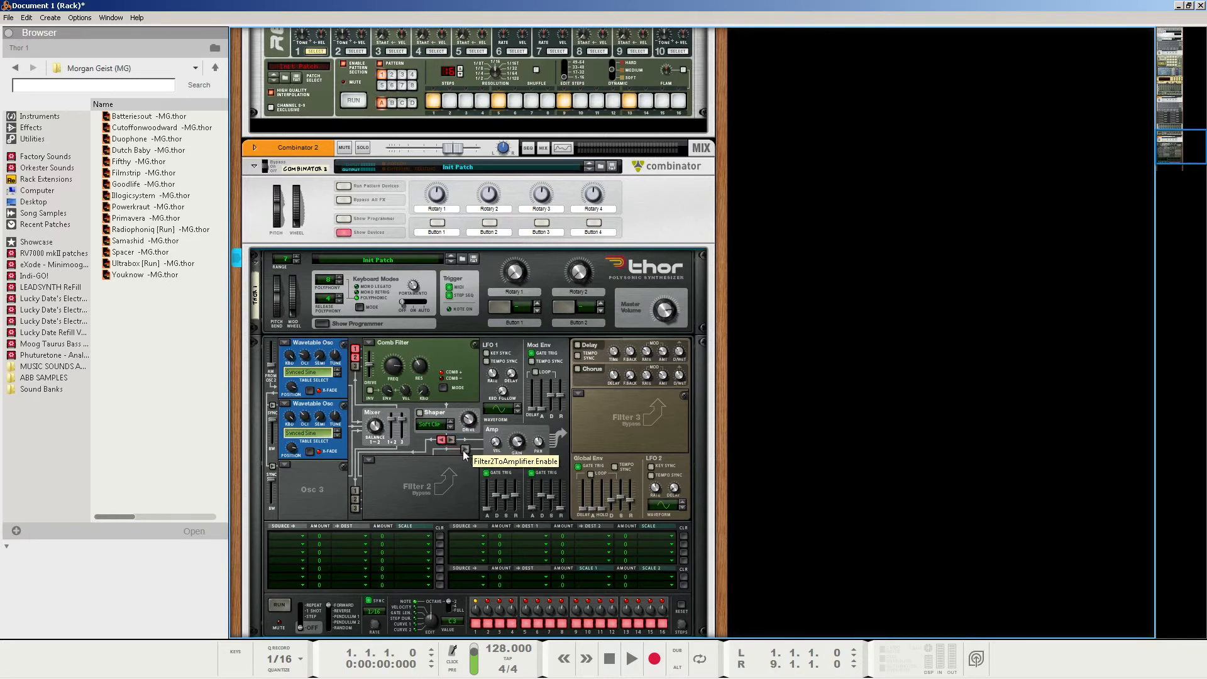
pyautogui.click(465, 449)
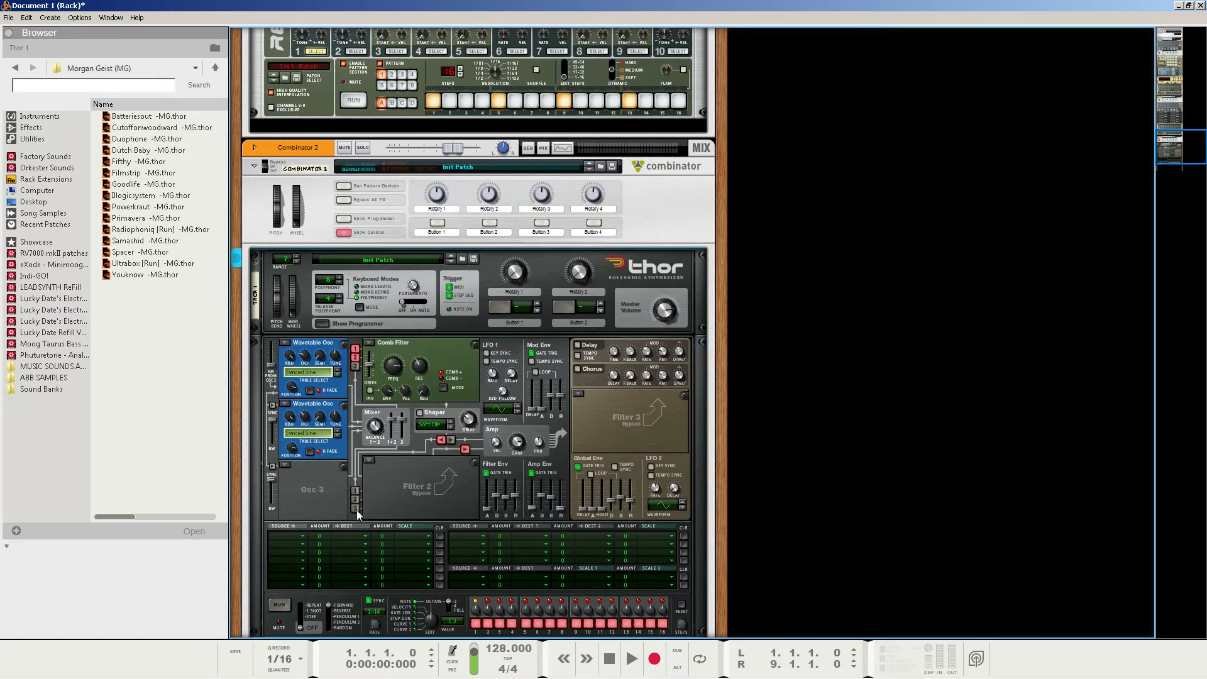
# - Set filter 2 to Low Pass Ladder, lower its frequency and raise its envelope amount
pyautogui.click(369, 461)
pyautogui.click(380, 474)
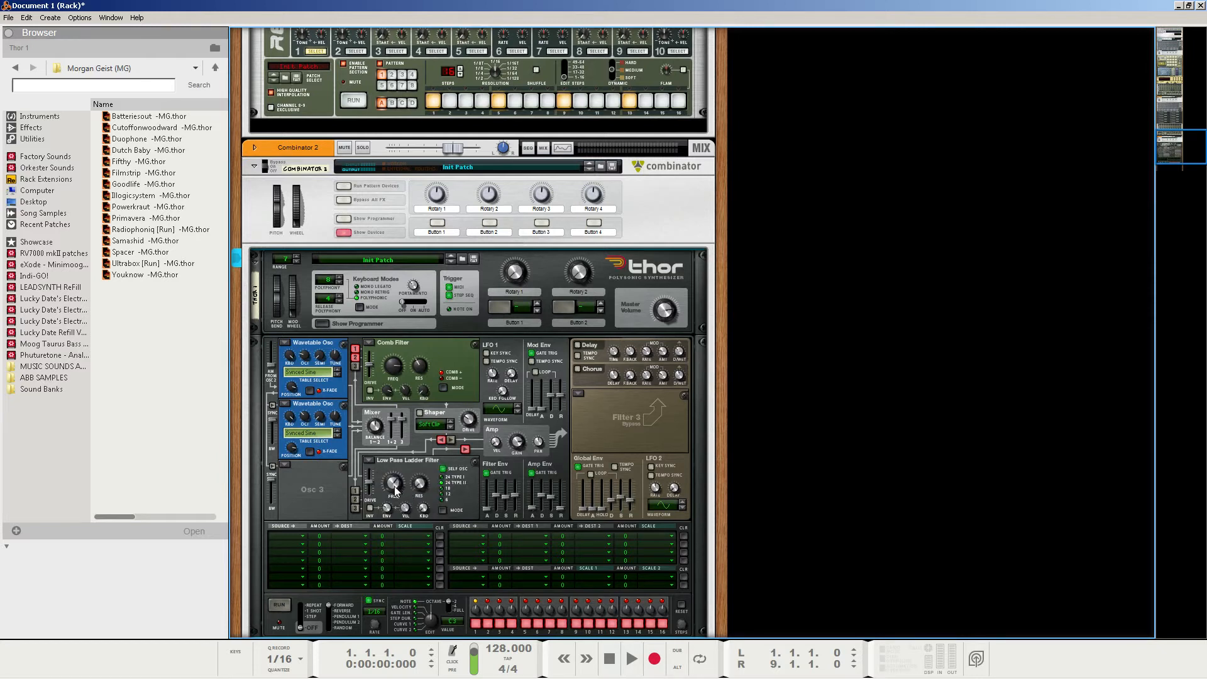
pyautogui.moveTo(393, 487); pyautogui.dragTo(390, 522)
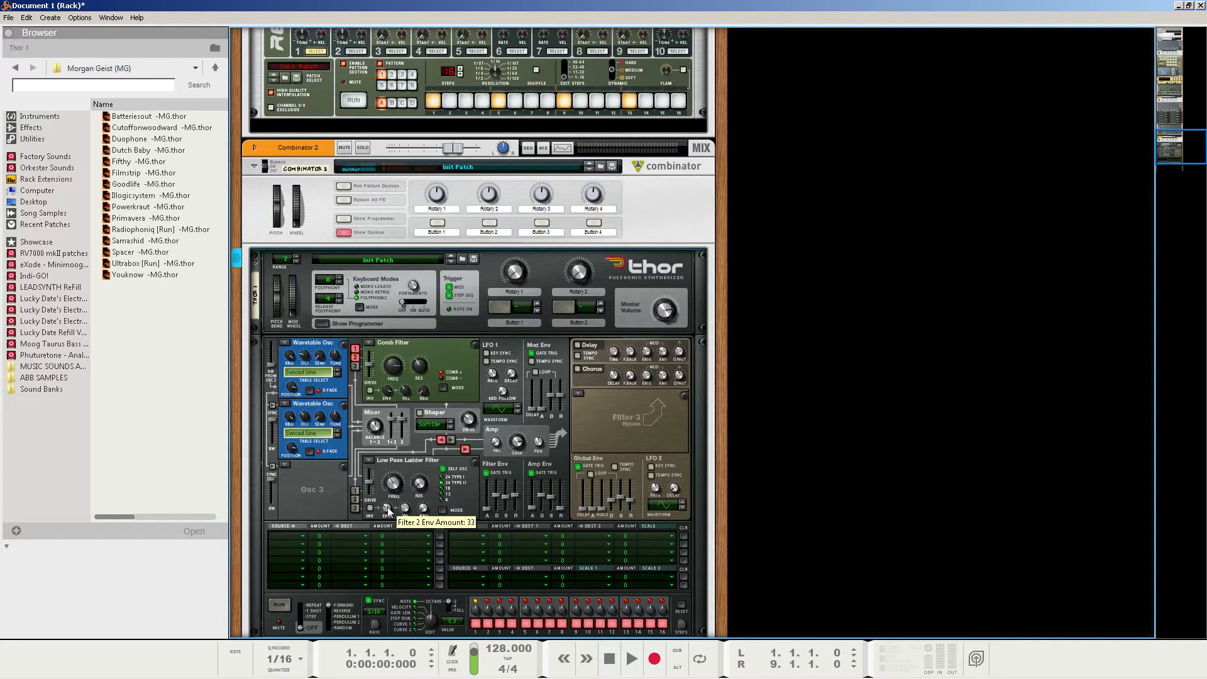
pyautogui.moveTo(387, 511); pyautogui.dragTo(428, 406)
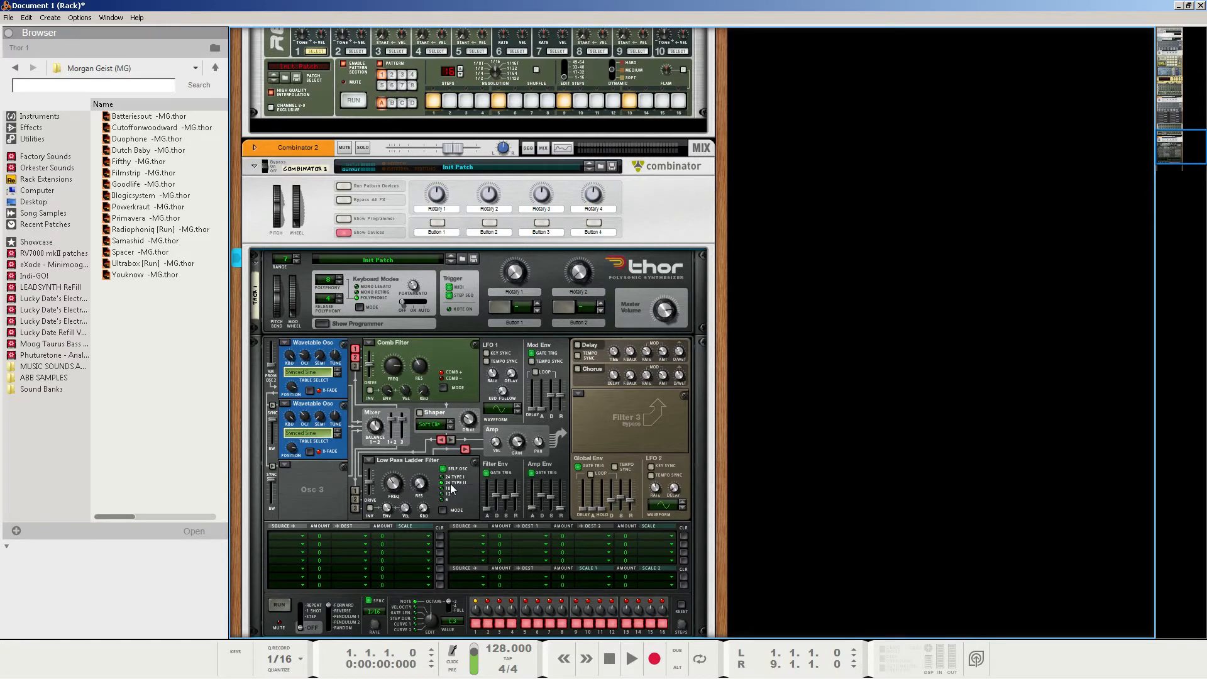
# - Set filter 3 to State Variable, reset its envelope amount and lower its frequency
pyautogui.click(579, 394)
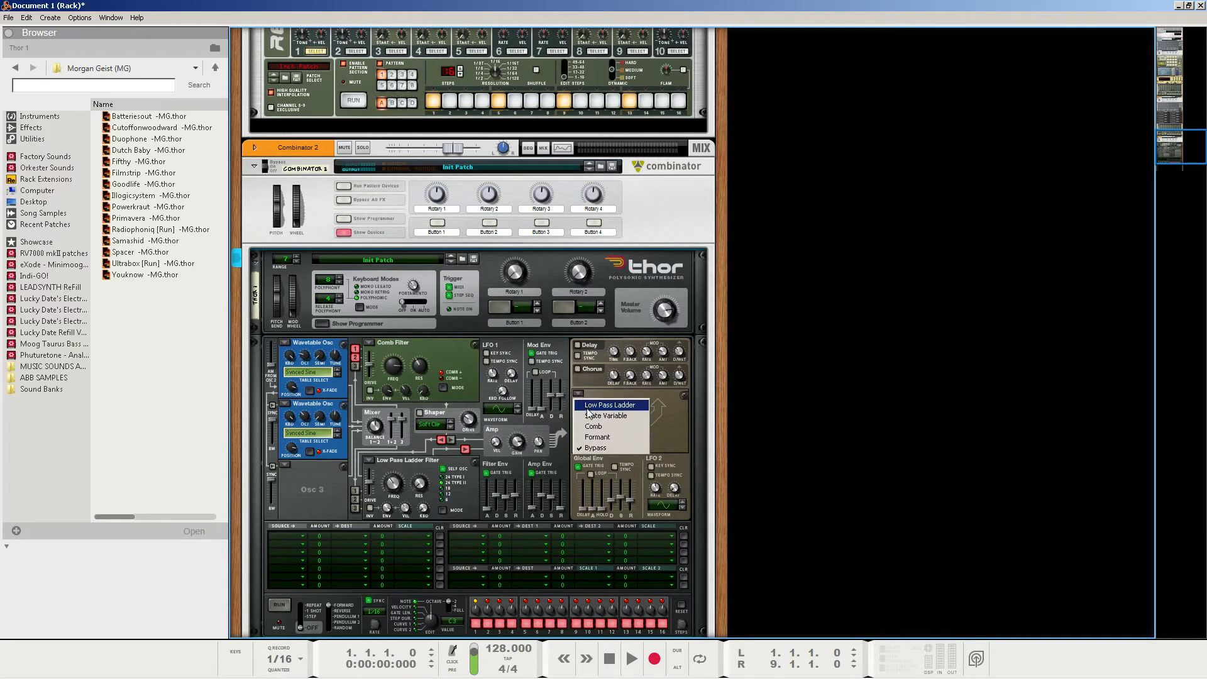
pyautogui.click(591, 417)
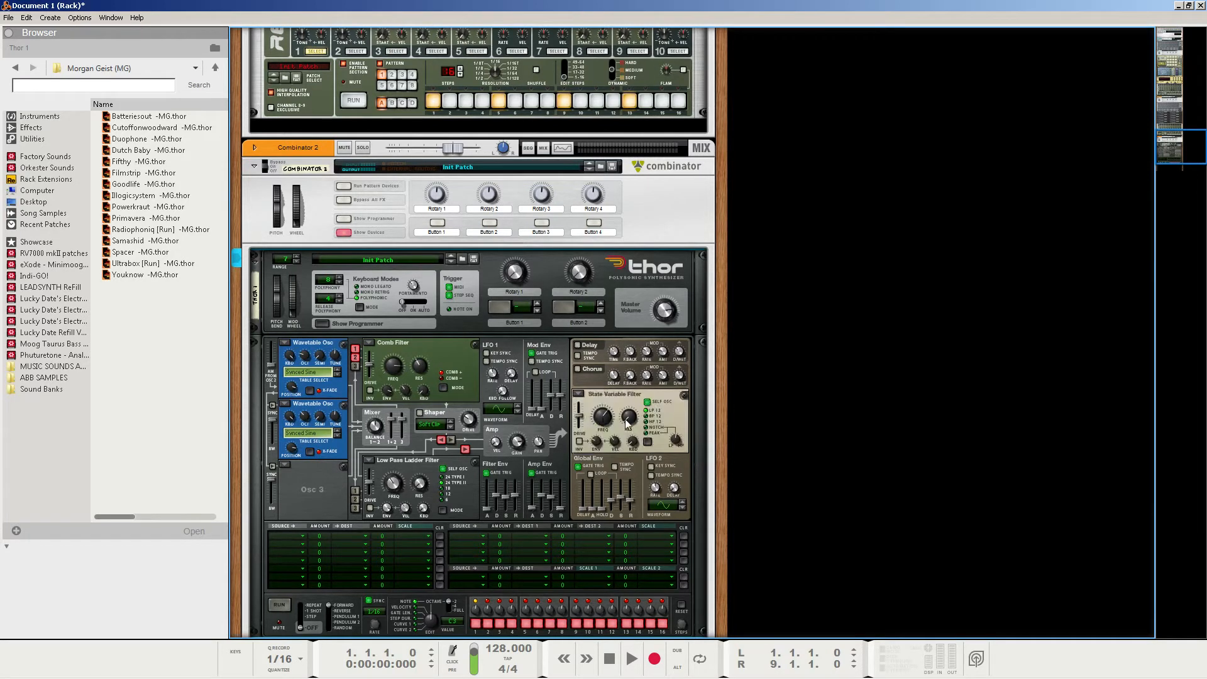
pyautogui.keyDown('ctrl'); pyautogui.click(597, 445); pyautogui.keyUp('ctrl')
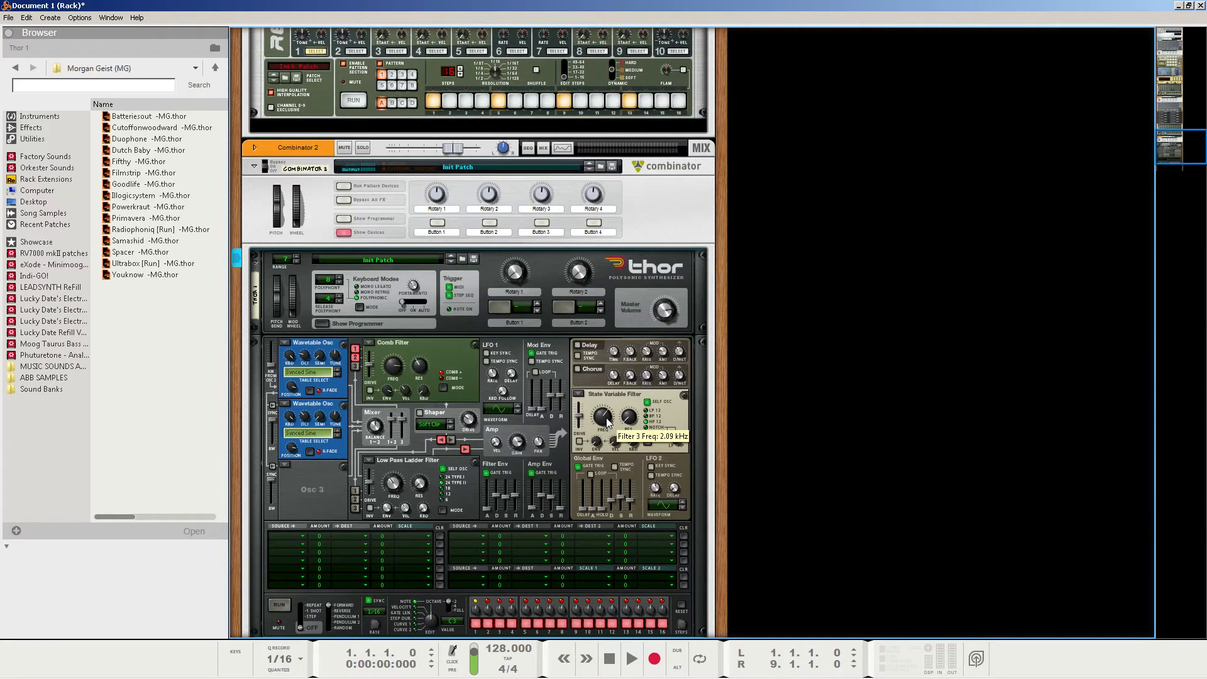
pyautogui.moveTo(609, 420); pyautogui.dragTo(607, 445)
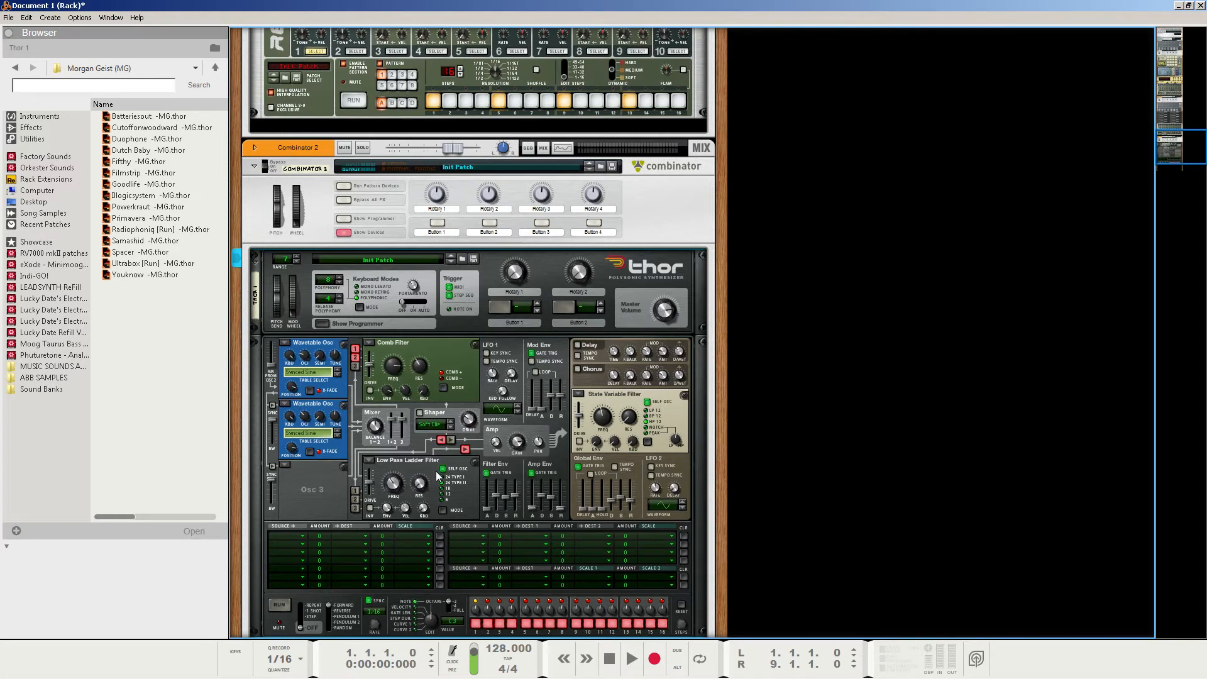
# - Play the song briefly to hear the patch, then stop and return to the start
pyautogui.press('space')
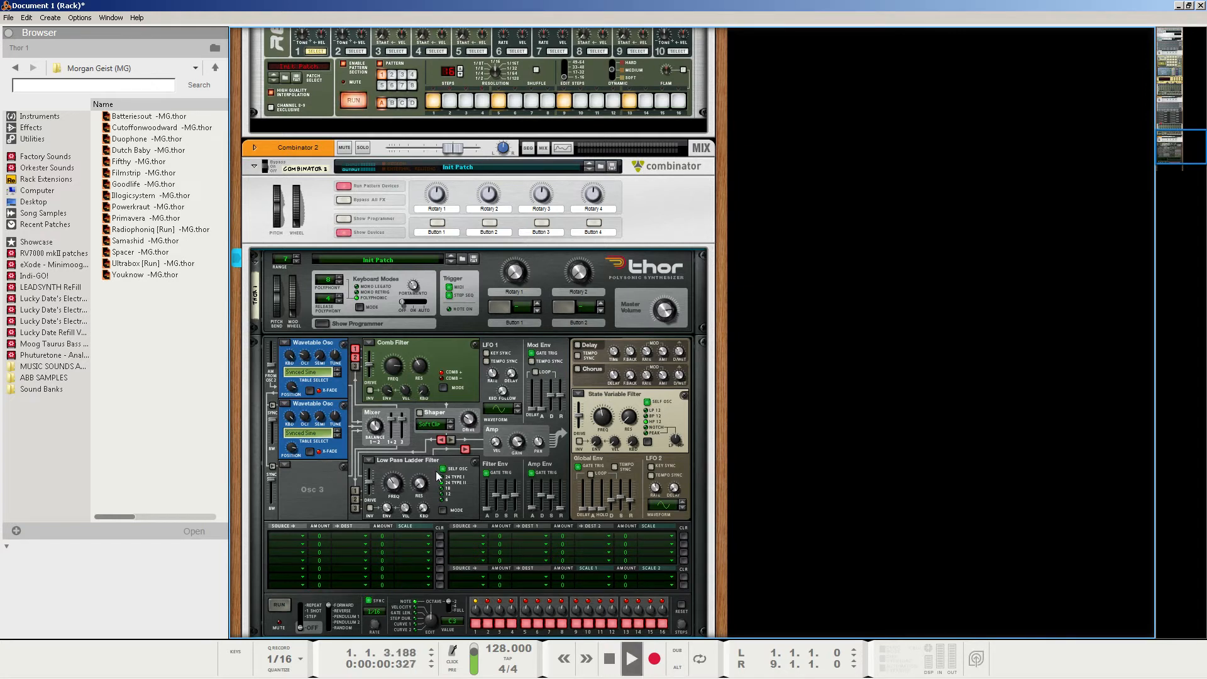
pyautogui.doubleClick(608, 660)
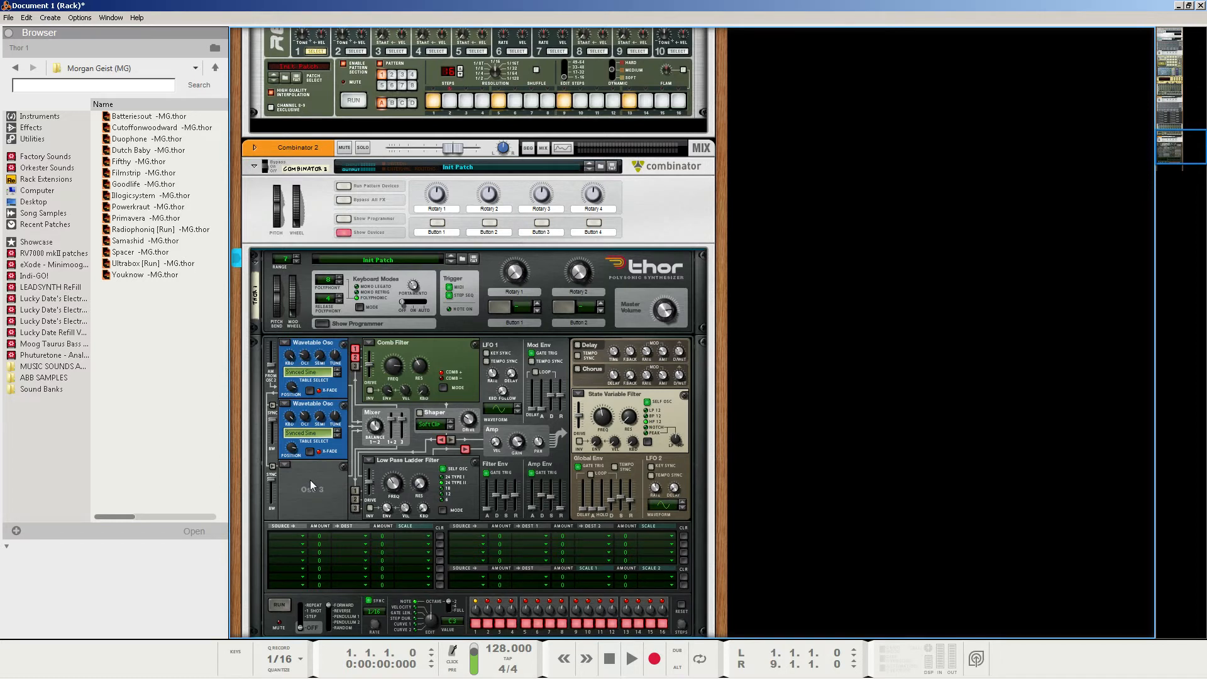
# - Shape the filter envelope by raising its attack and lowering its decay, sustain and release
pyautogui.scroll(-3, 313, 484)
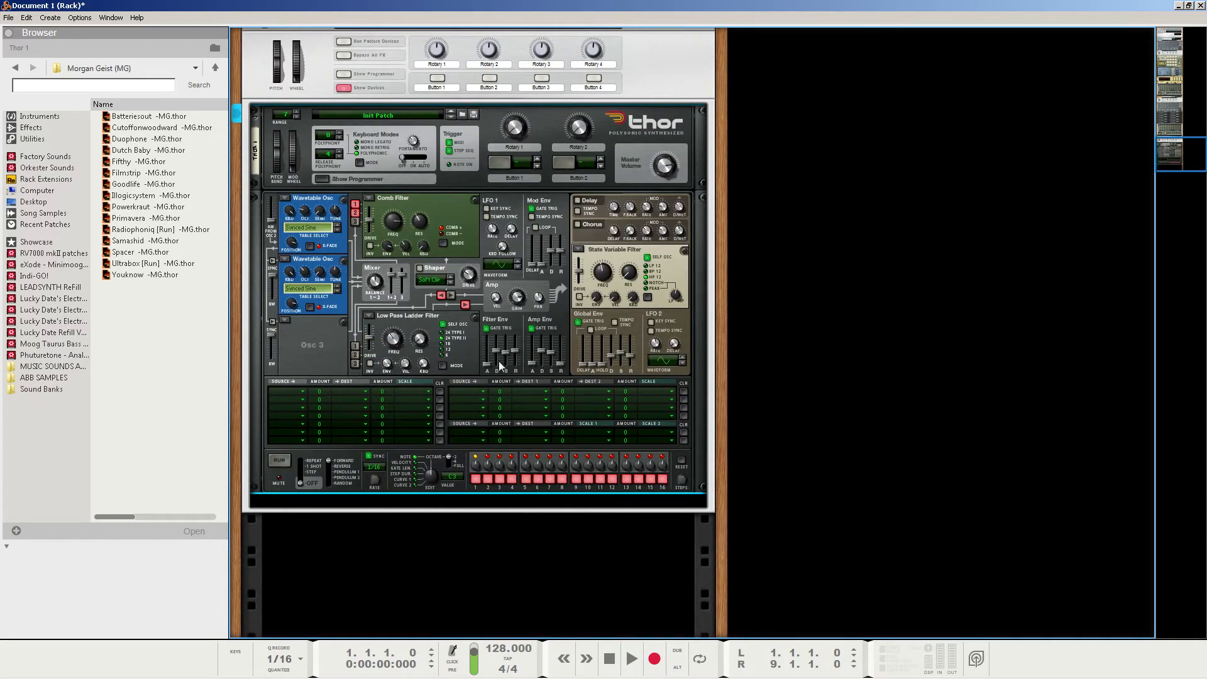
pyautogui.moveTo(501, 365)
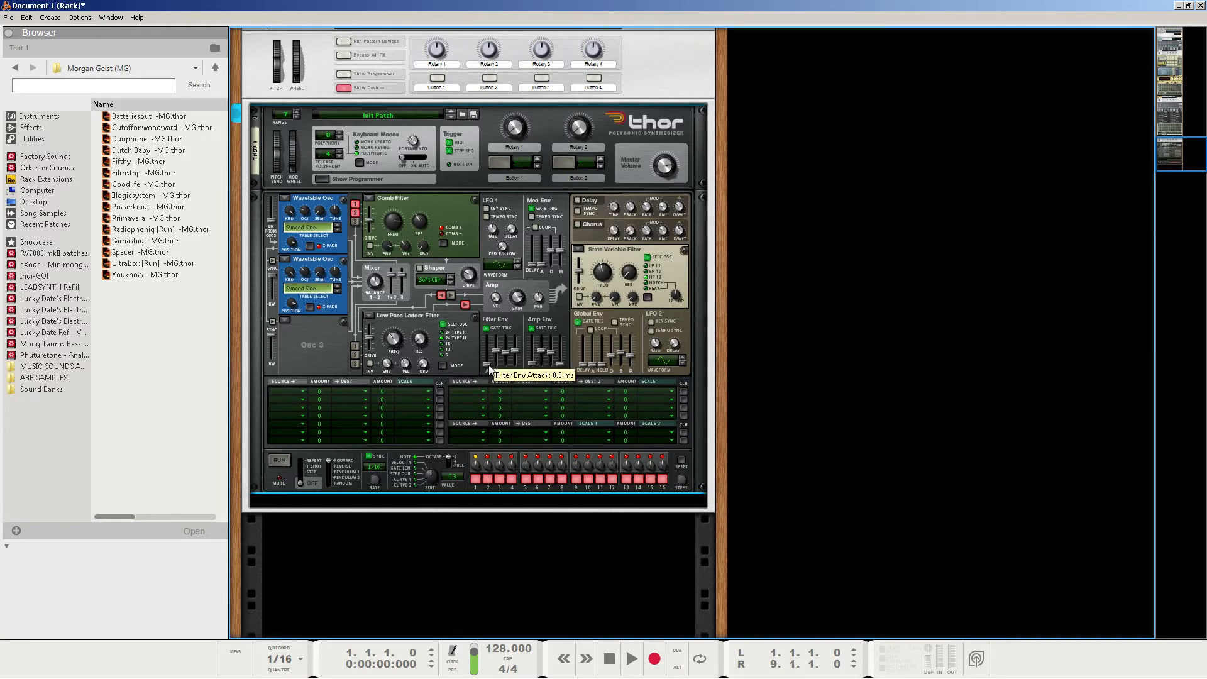
pyautogui.moveTo(489, 366); pyautogui.dragTo(510, 322)
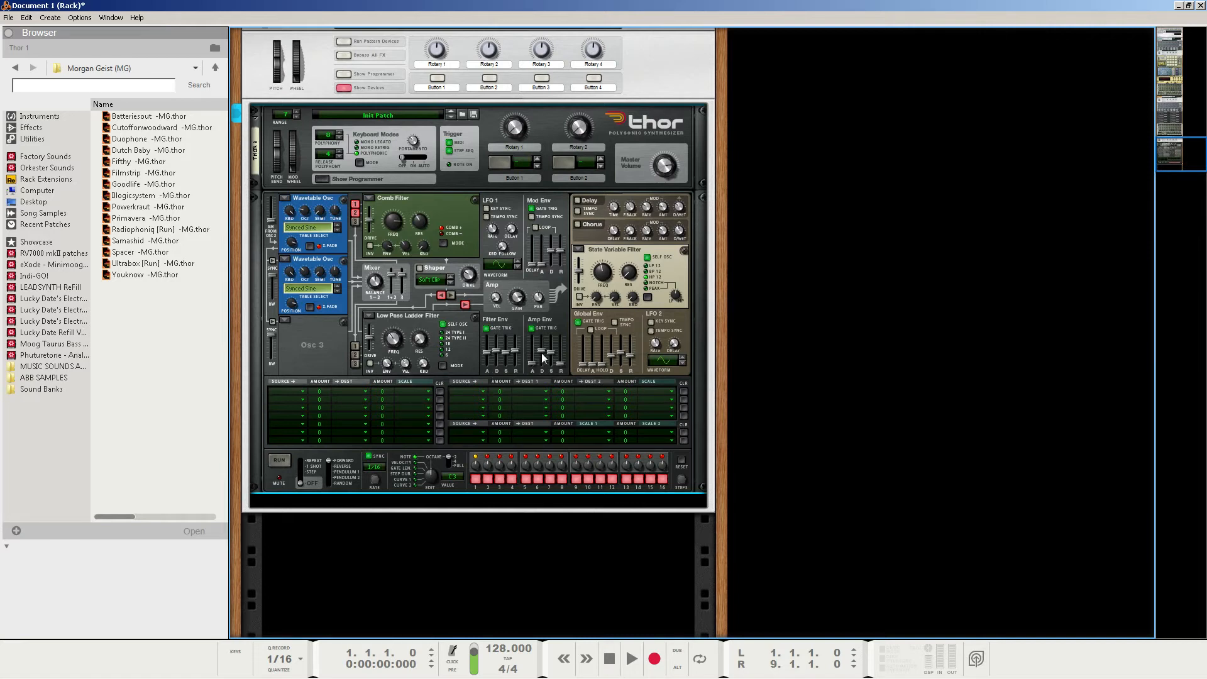
pyautogui.moveTo(496, 350)
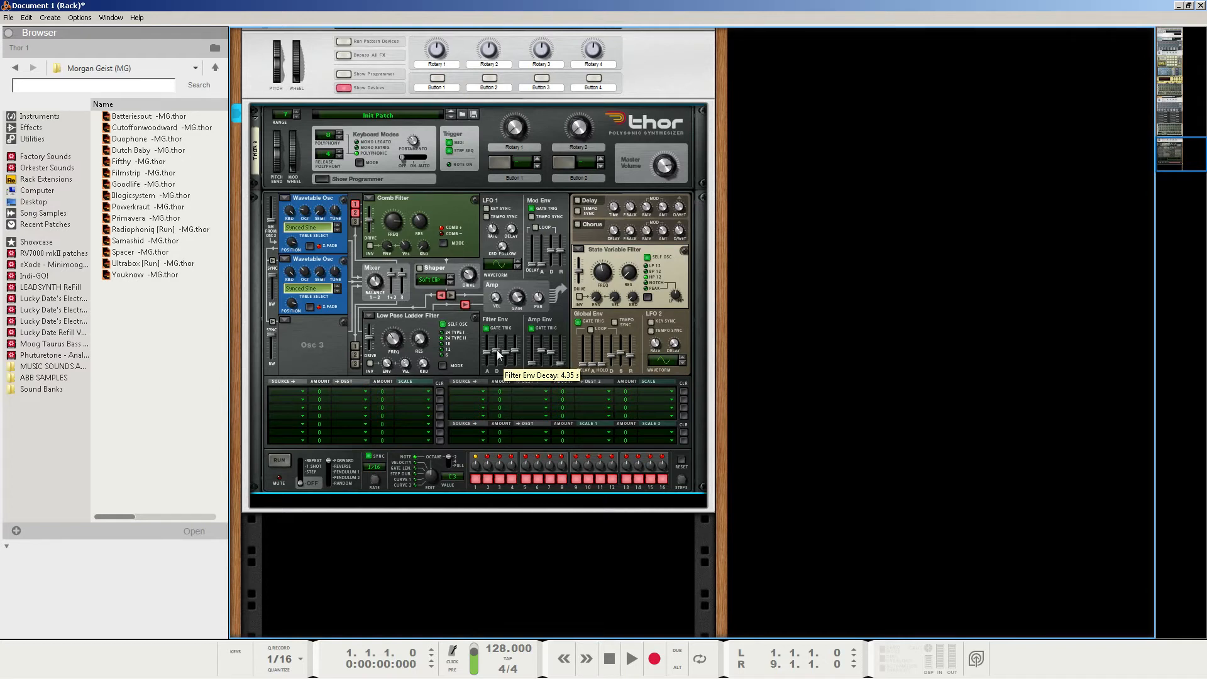
pyautogui.moveTo(497, 350); pyautogui.dragTo(499, 355)
pyautogui.moveTo(507, 352)
pyautogui.moveTo(507, 352); pyautogui.dragTo(507, 358)
pyautogui.moveTo(519, 348)
pyautogui.moveTo(518, 349); pyautogui.dragTo(517, 371)
# - Raise the amp envelope's decay and sustain, lengthen its attack and release slightly, and play the song briefly to hear it
pyautogui.moveTo(551, 354)
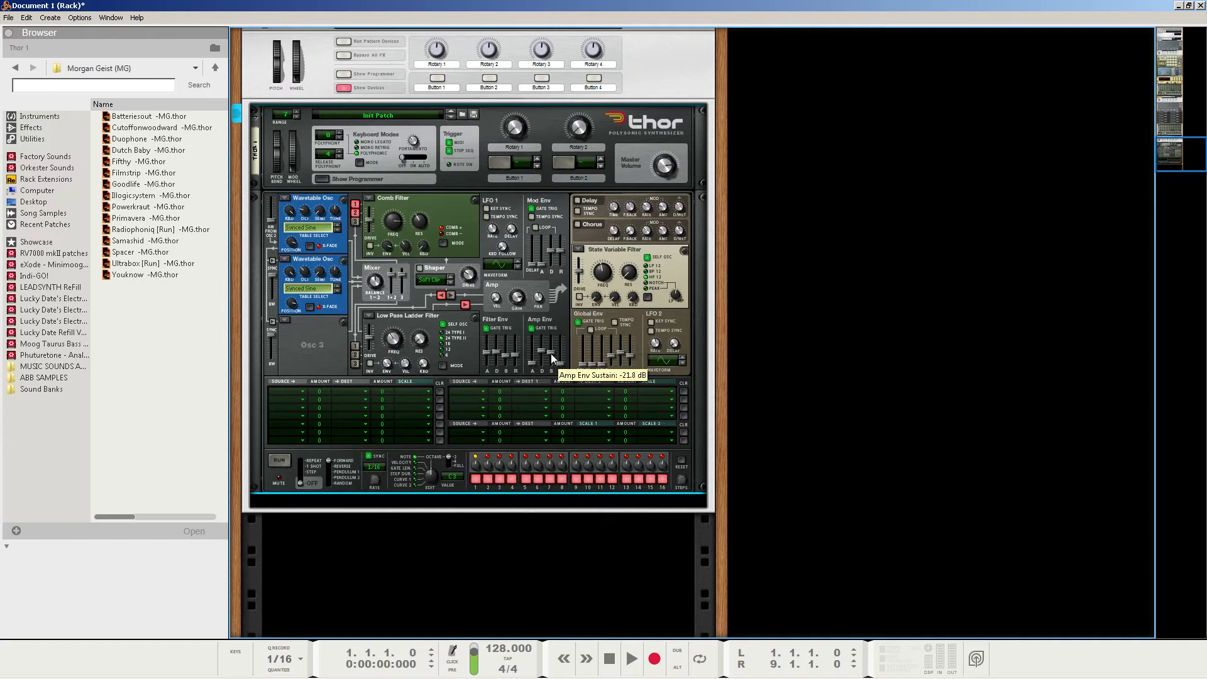
pyautogui.moveTo(551, 354); pyautogui.dragTo(544, 331)
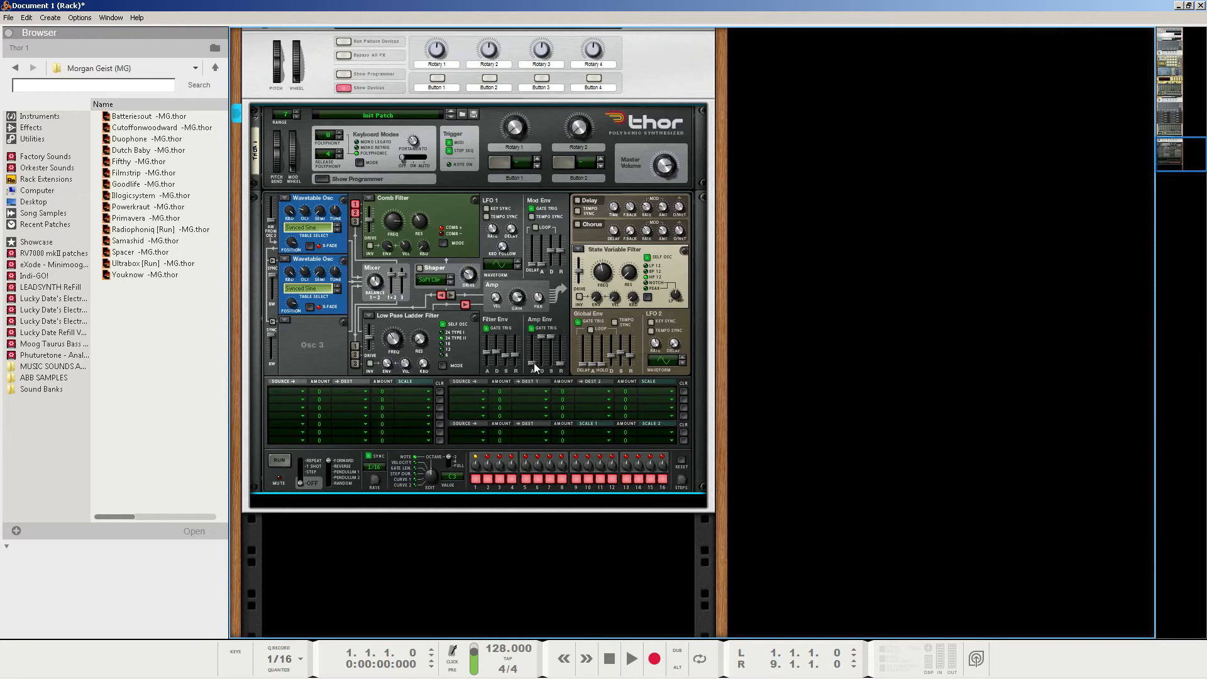
pyautogui.moveTo(533, 366)
pyautogui.moveTo(533, 366); pyautogui.dragTo(537, 359)
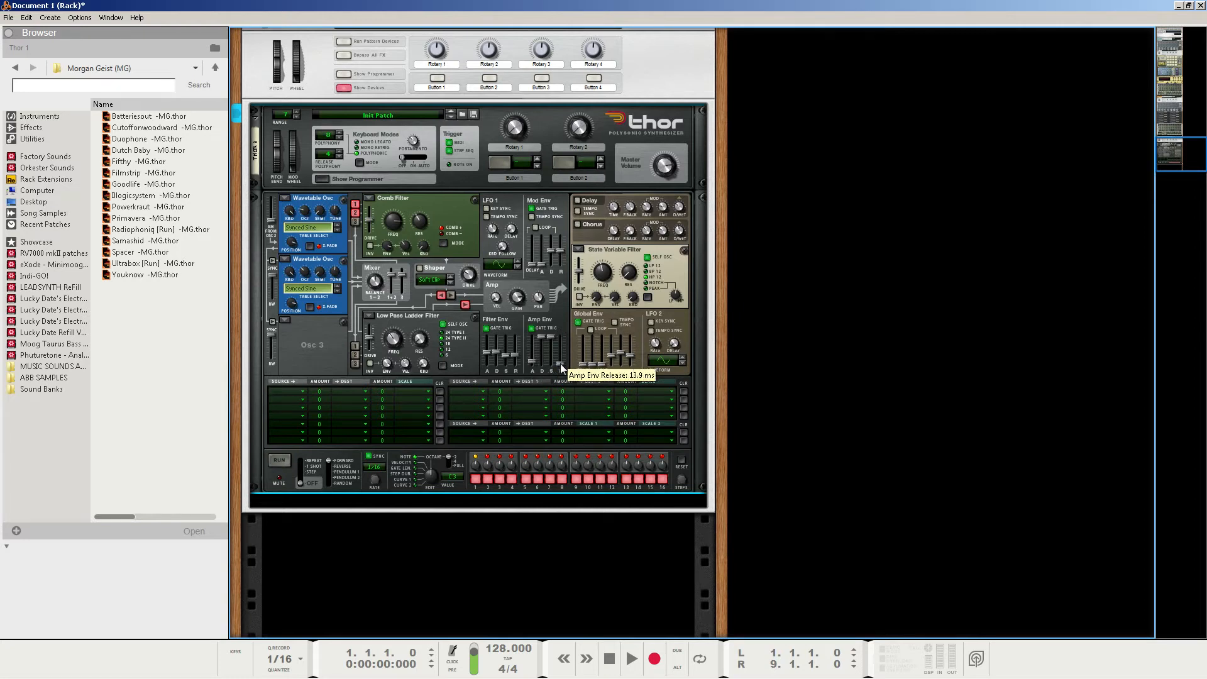
pyautogui.moveTo(560, 365); pyautogui.dragTo(565, 361)
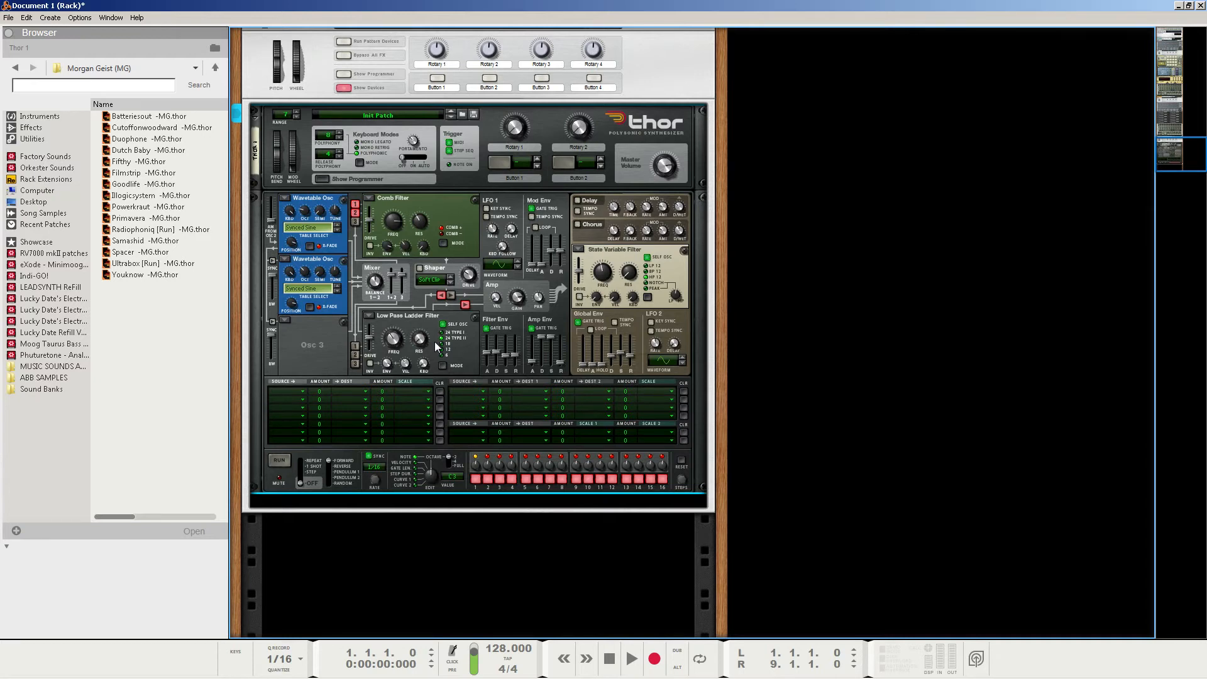
pyautogui.press('space')
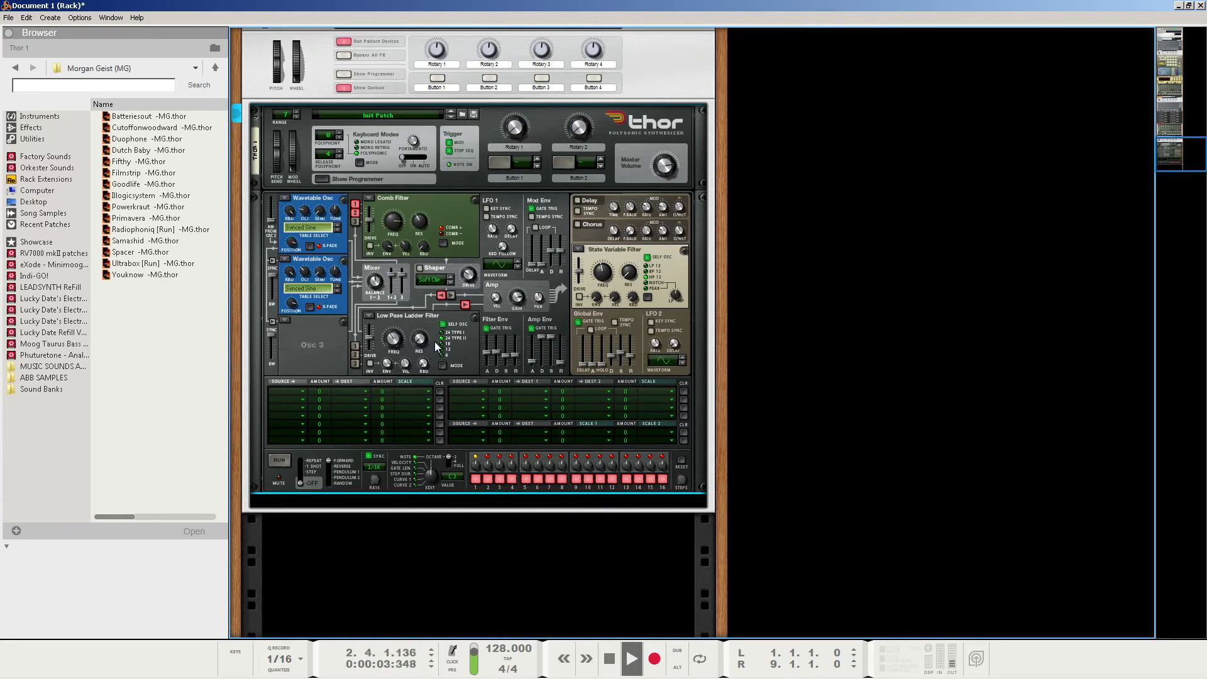
pyautogui.press('space')
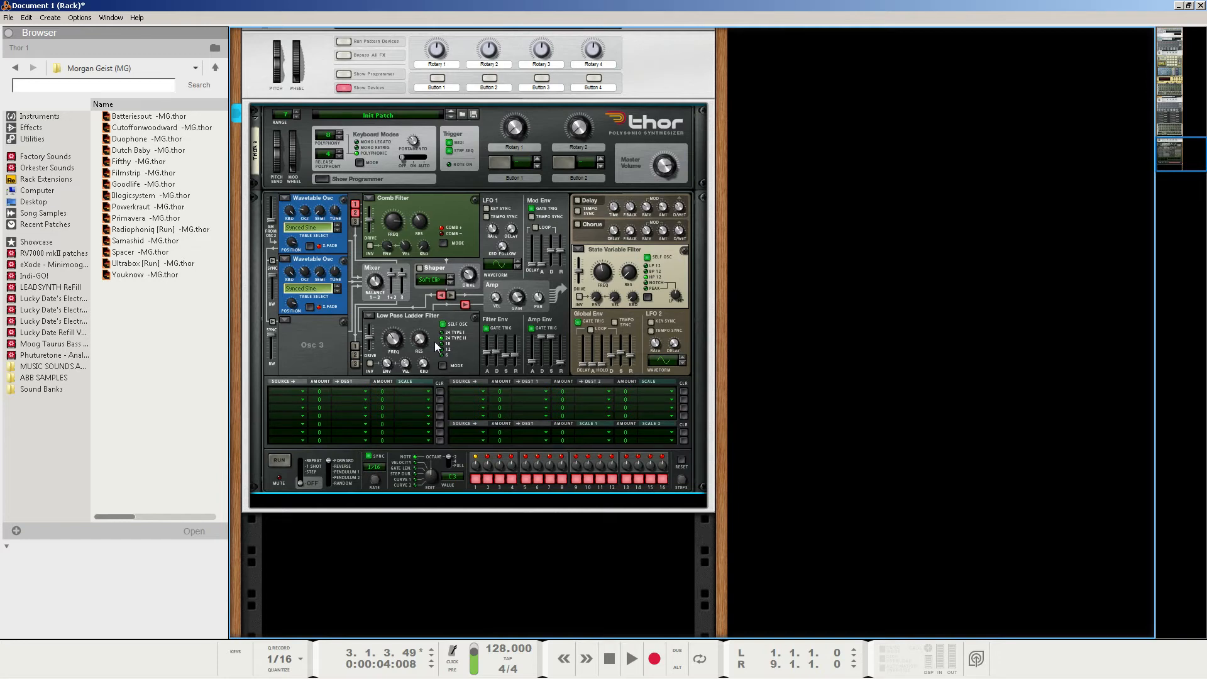
# - Route the filter envelope to oscillator 1's position with an amount of -100 in the first modulation slot
pyautogui.click(285, 393)
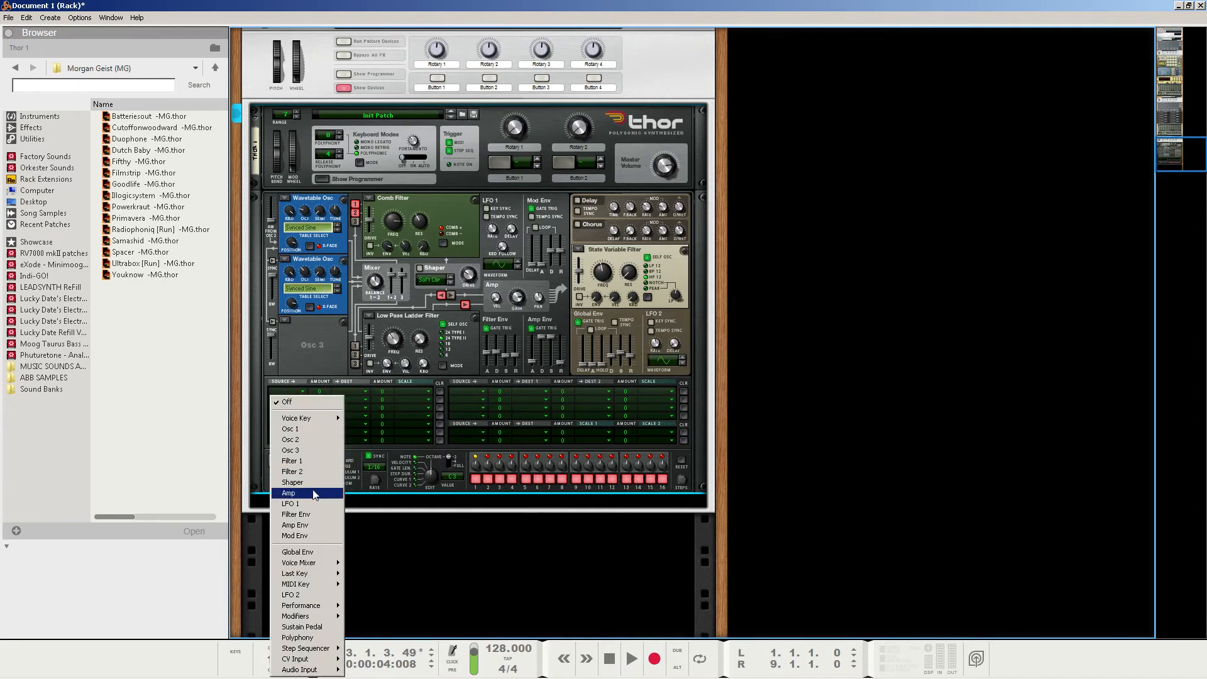
pyautogui.click(309, 516)
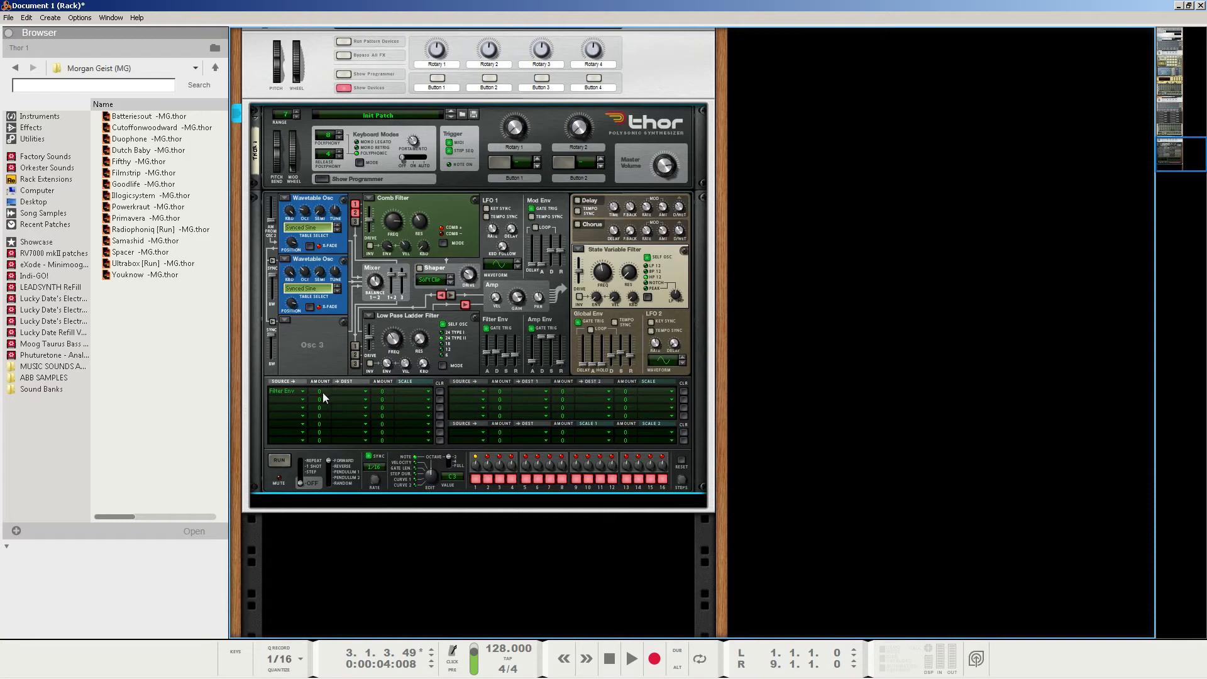
pyautogui.moveTo(323, 392); pyautogui.dragTo(323, 428)
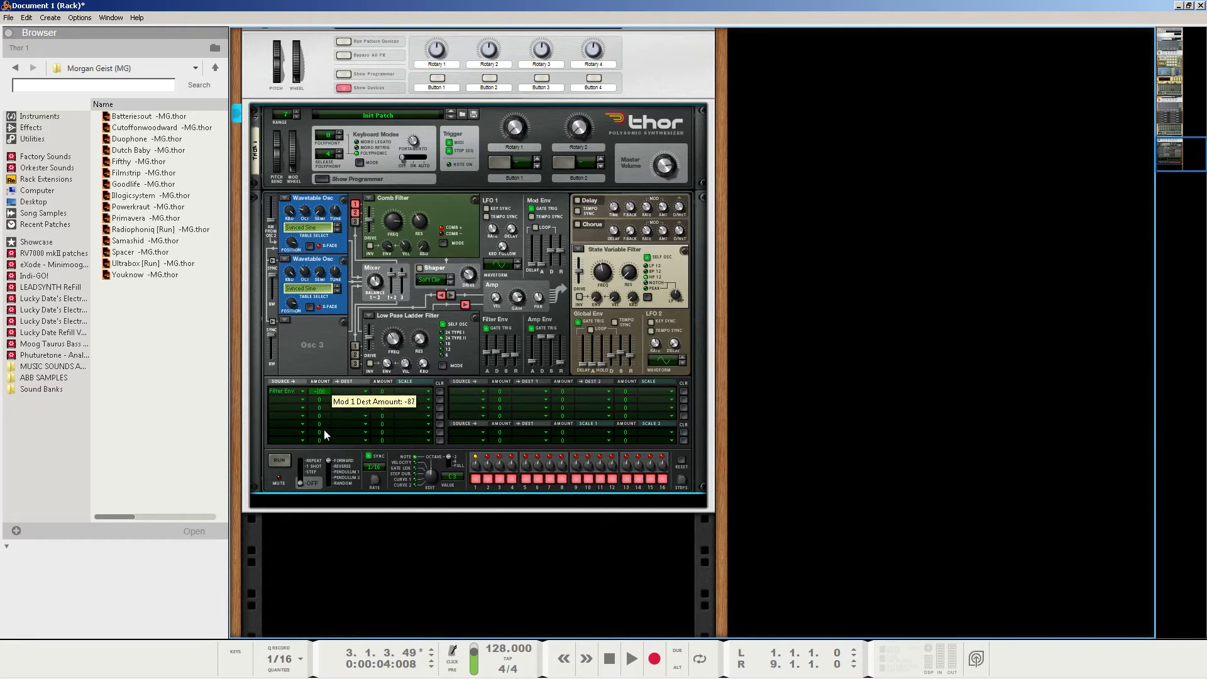
pyautogui.click(350, 390)
pyautogui.moveTo(386, 419)
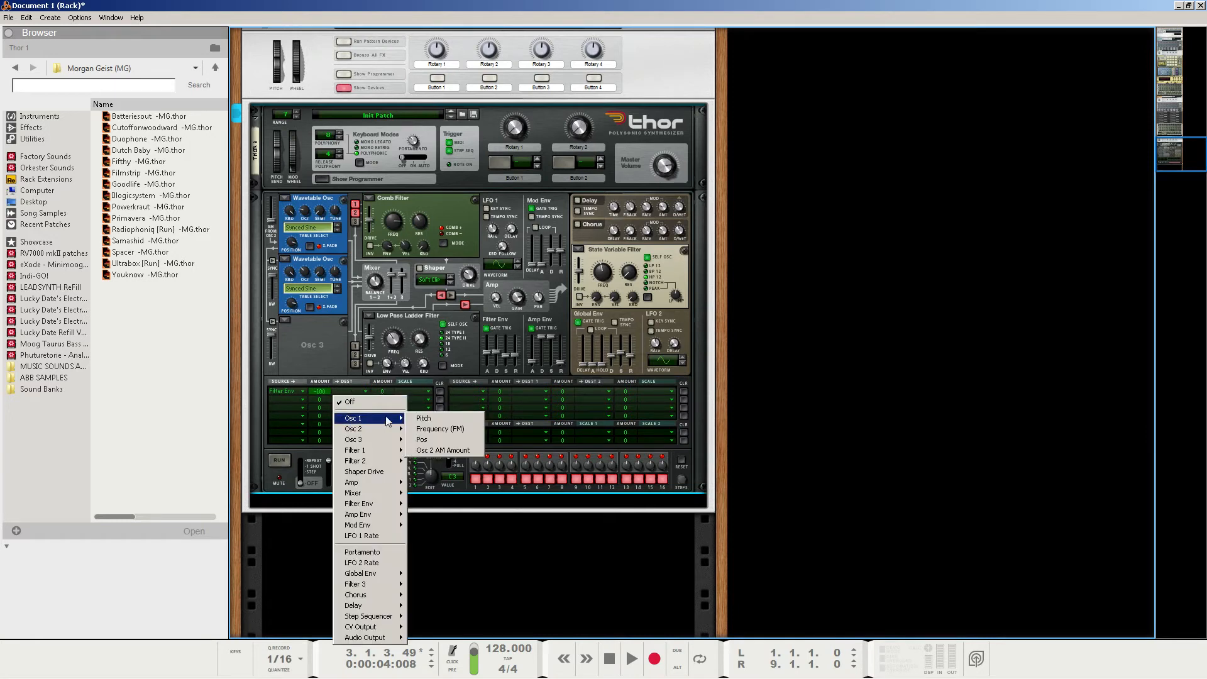
pyautogui.click(420, 440)
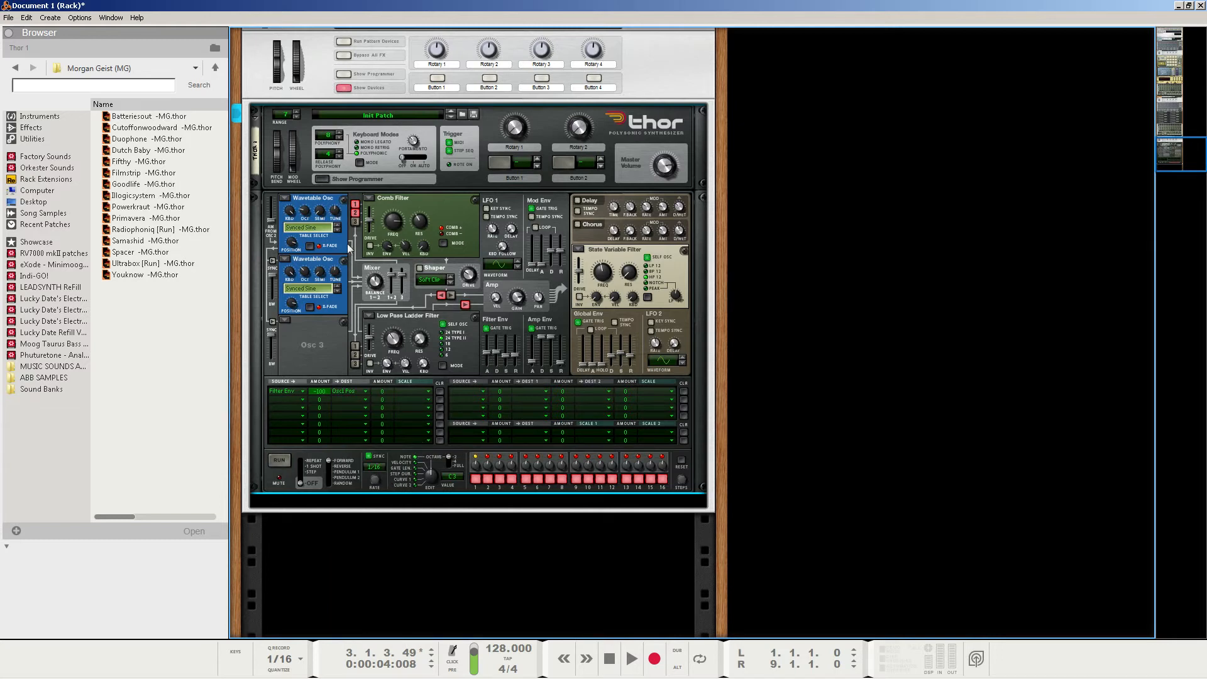
pyautogui.moveTo(293, 246)
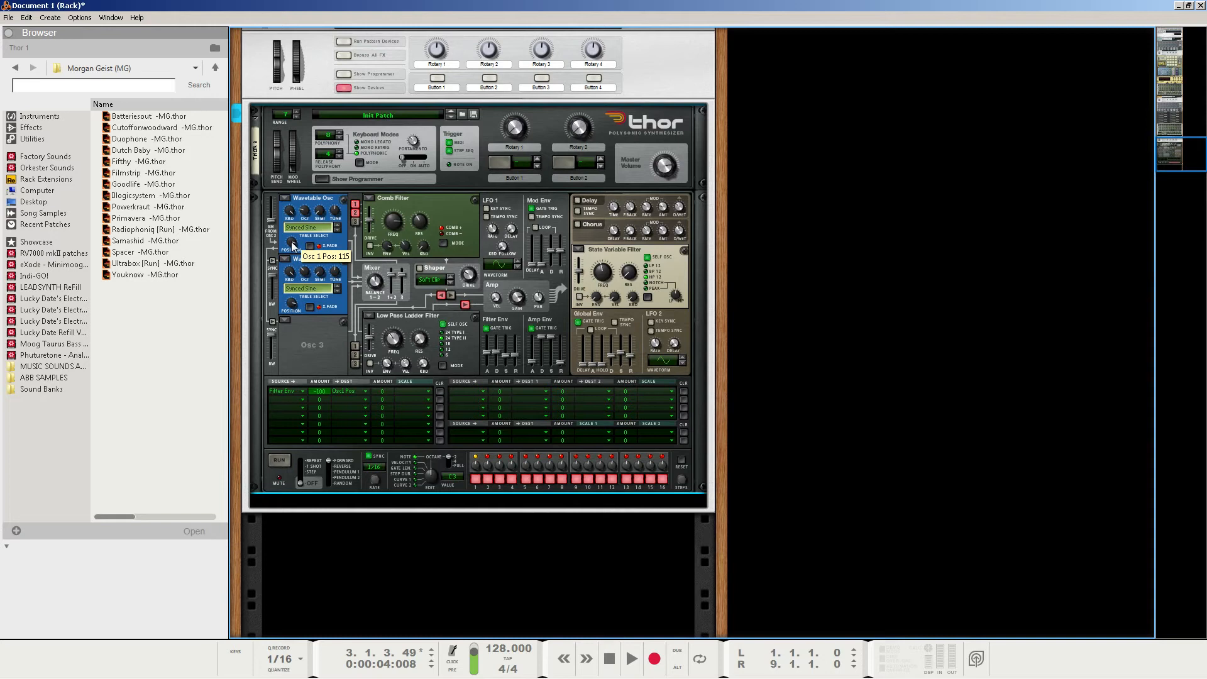
# - Route the filter envelope to oscillator 2's position with an amount of -100 in the second modulation slot
pyautogui.click(279, 400)
pyautogui.click(339, 239)
pyautogui.moveTo(323, 398); pyautogui.dragTo(327, 462)
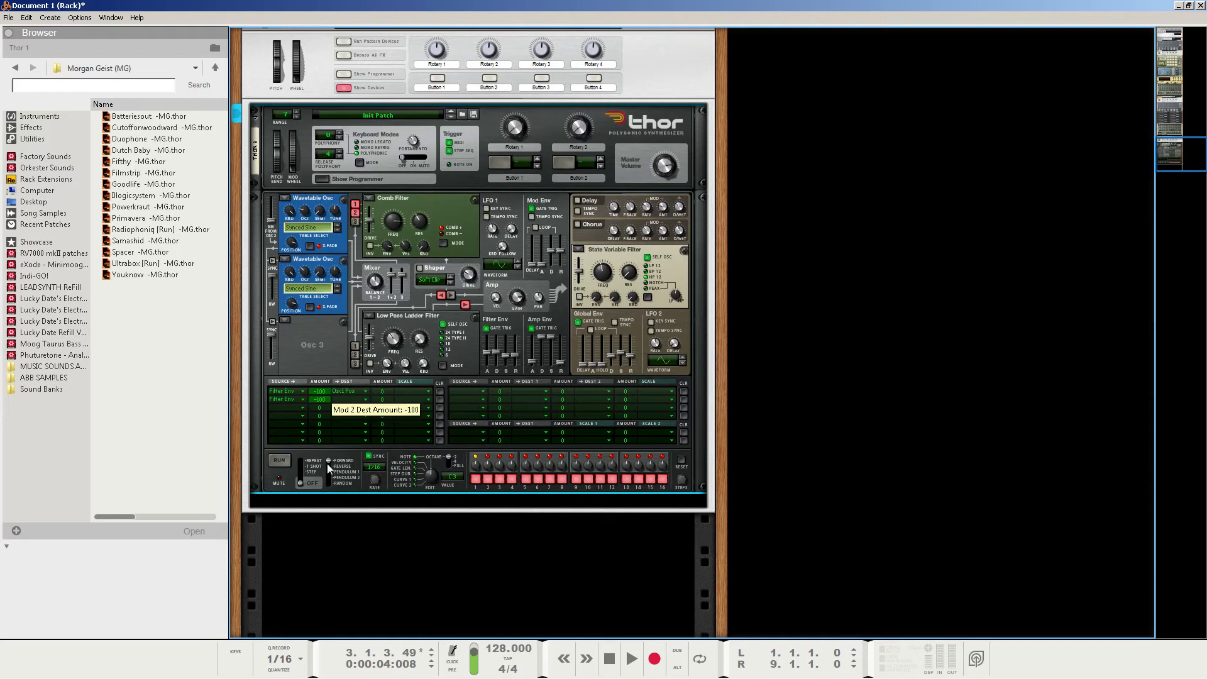
pyautogui.click(347, 400)
pyautogui.moveTo(362, 437)
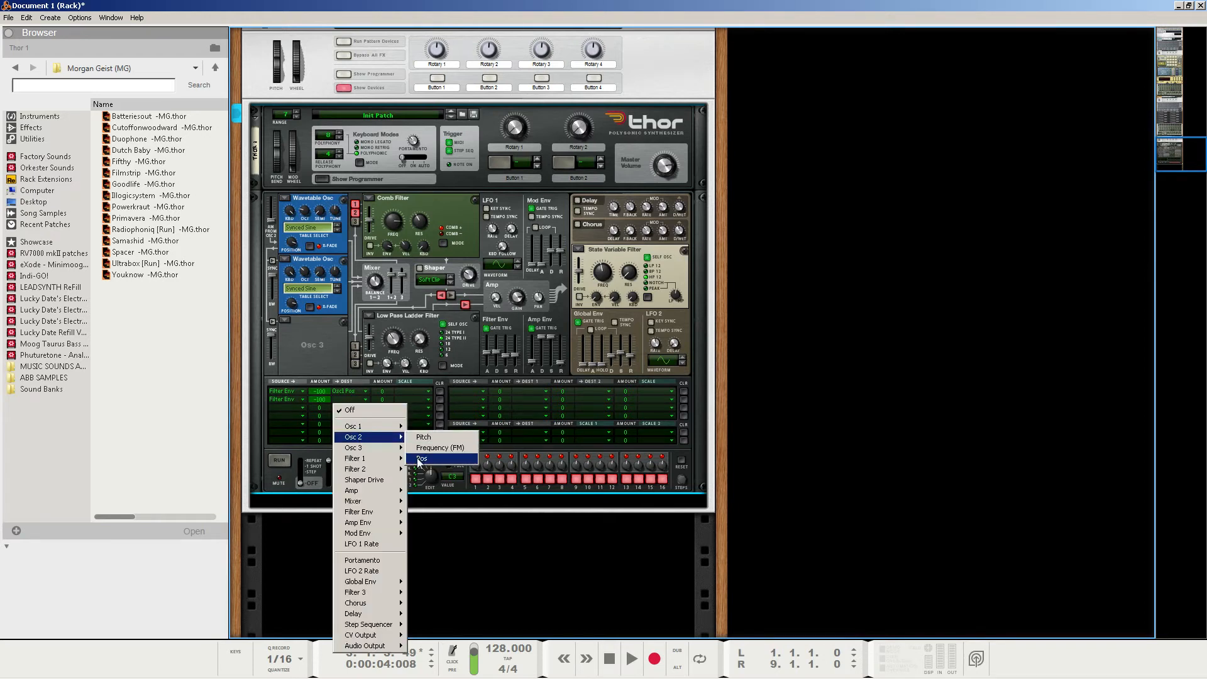
pyautogui.click(417, 458)
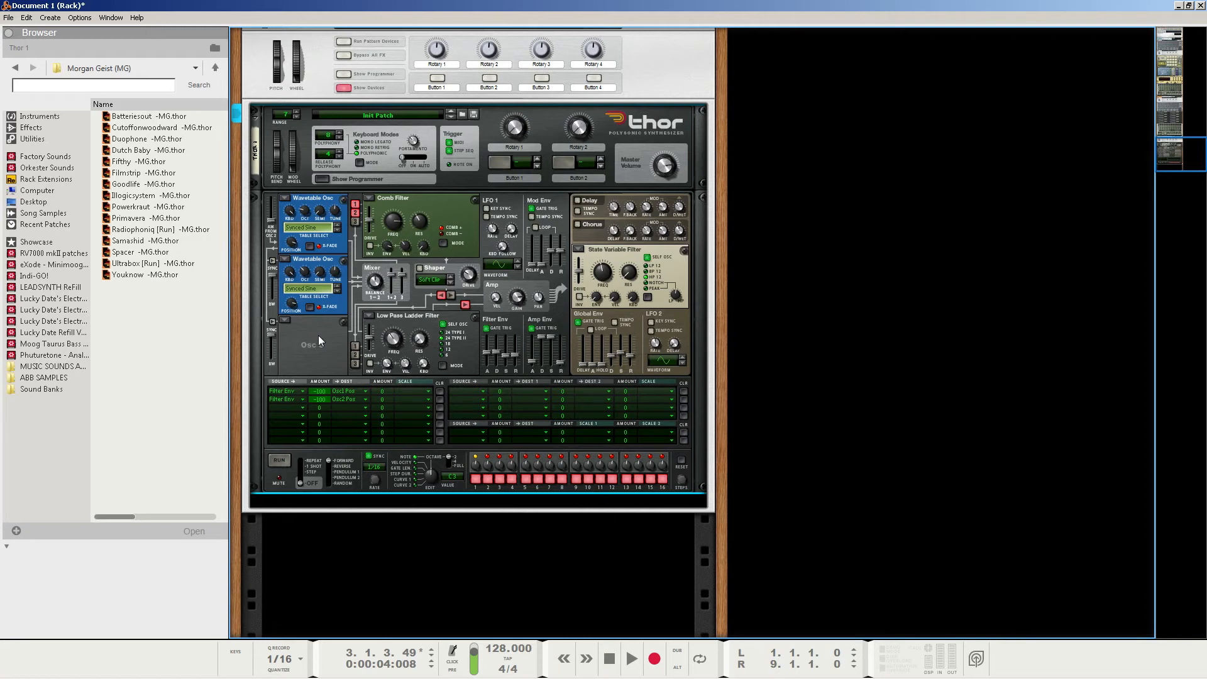
# - Route the mod envelope to oscillator 1's pitch with a small positive amount in the third modulation slot
pyautogui.click(282, 406)
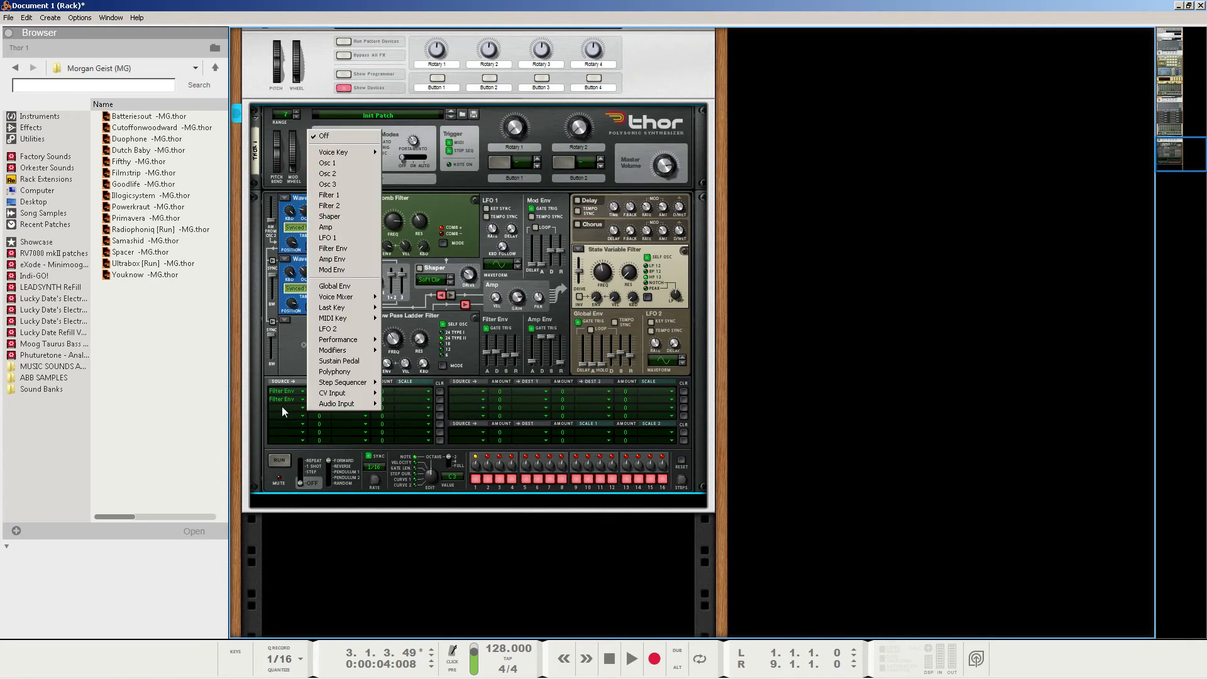
pyautogui.click(350, 275)
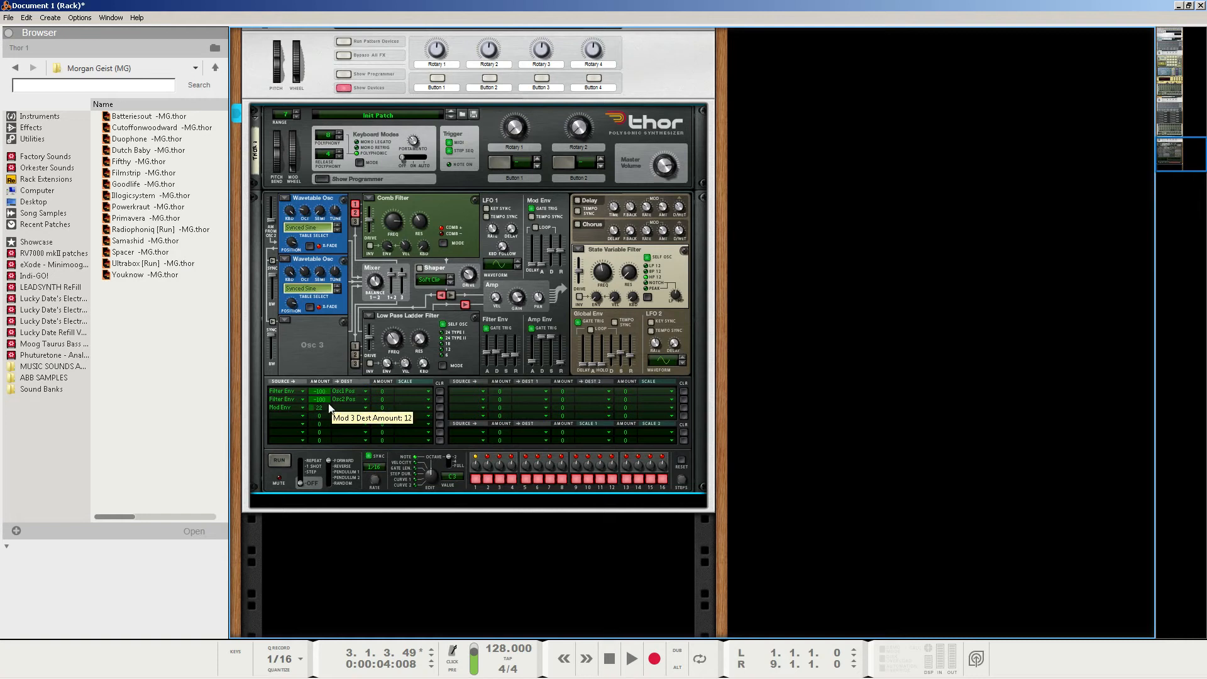
pyautogui.moveTo(328, 408); pyautogui.dragTo(331, 403)
pyautogui.click(345, 408)
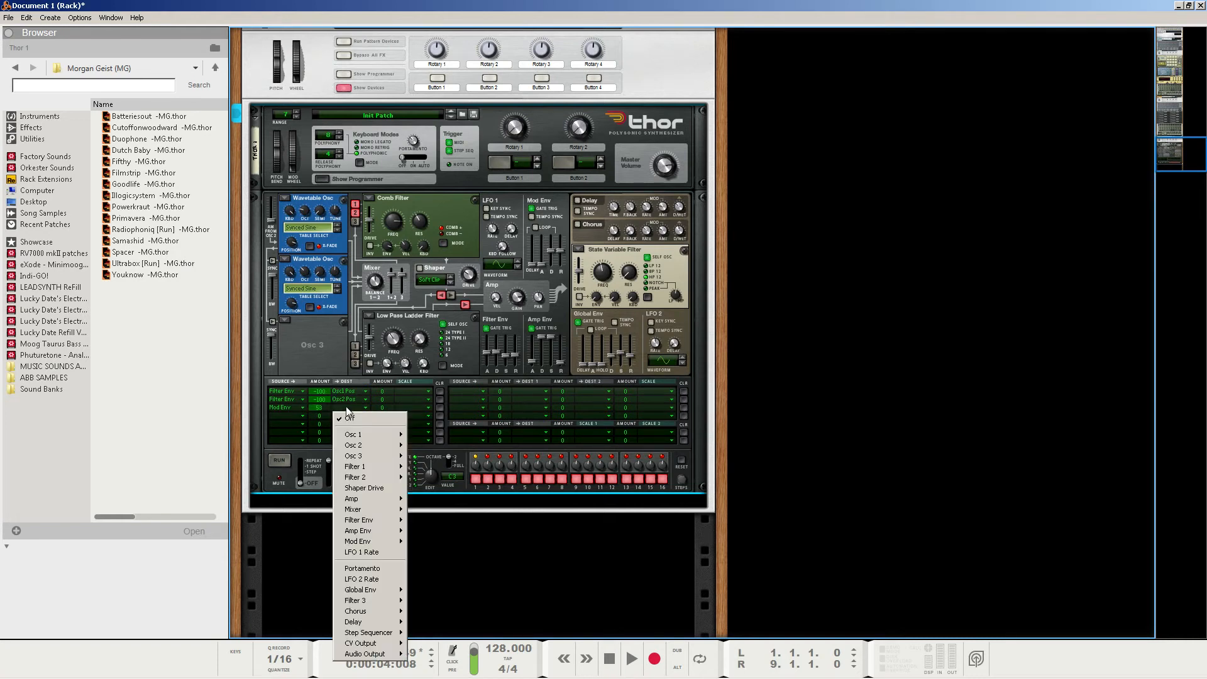
pyautogui.moveTo(359, 439)
pyautogui.click(433, 436)
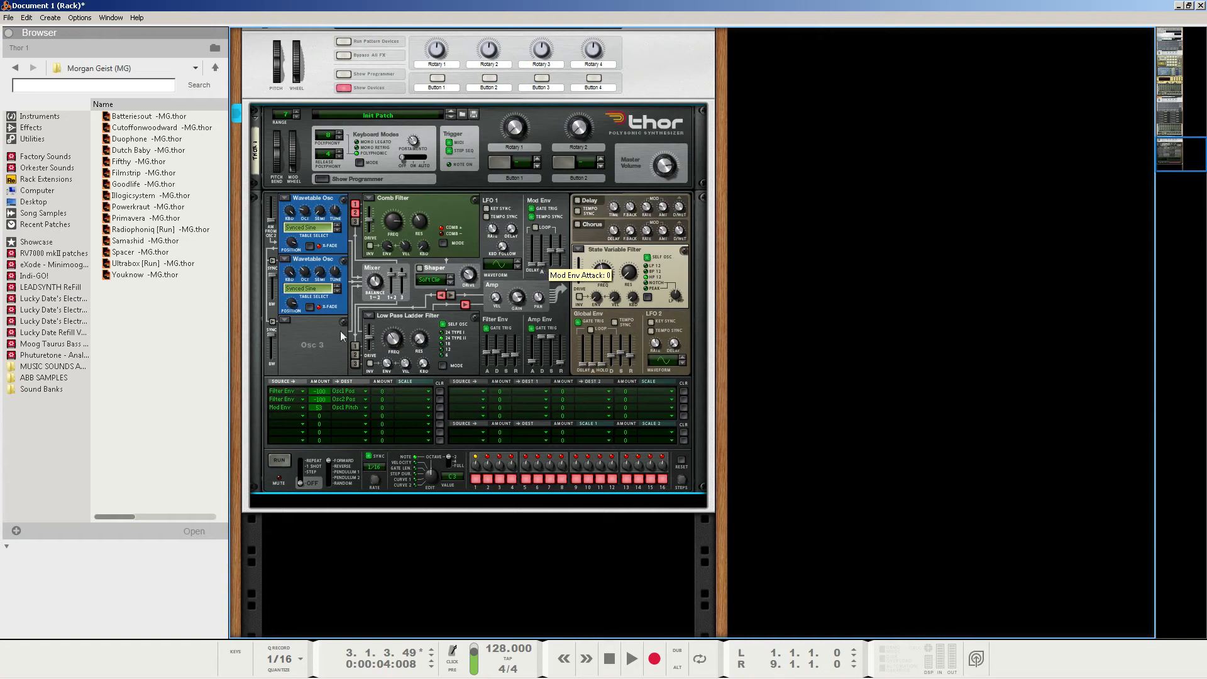
# - Route the mod envelope to oscillator 2's pitch with a small positive amount in the fourth modulation slot
pyautogui.click(288, 416)
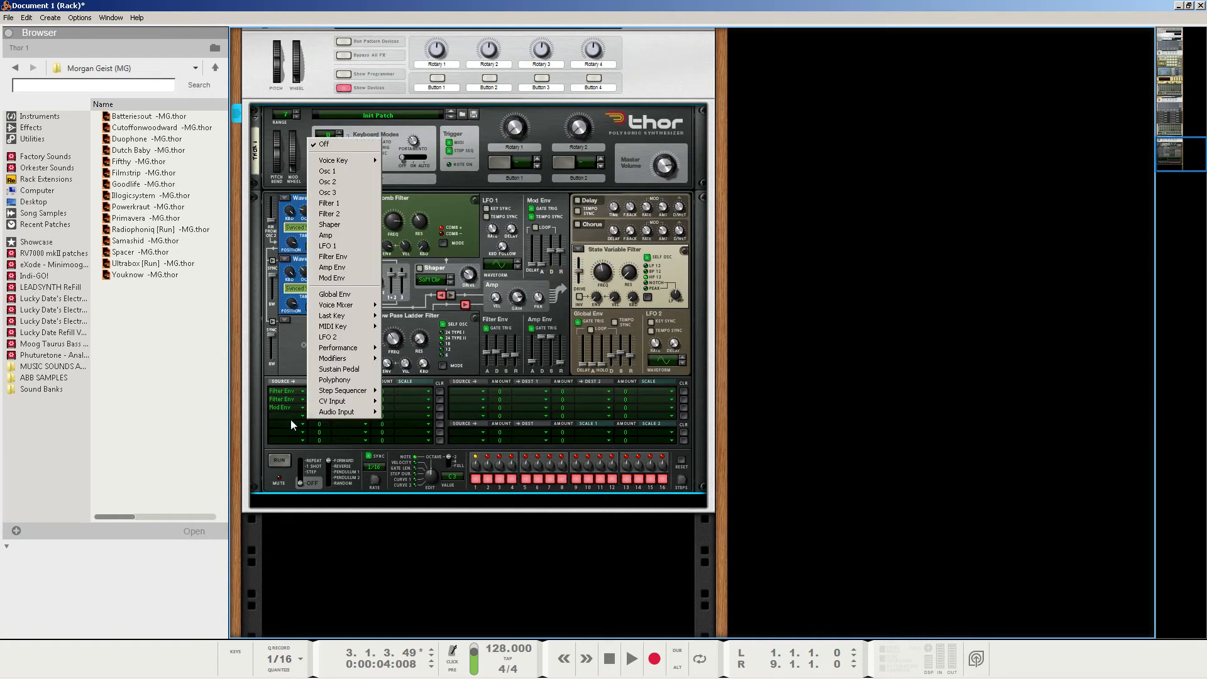
pyautogui.click(354, 281)
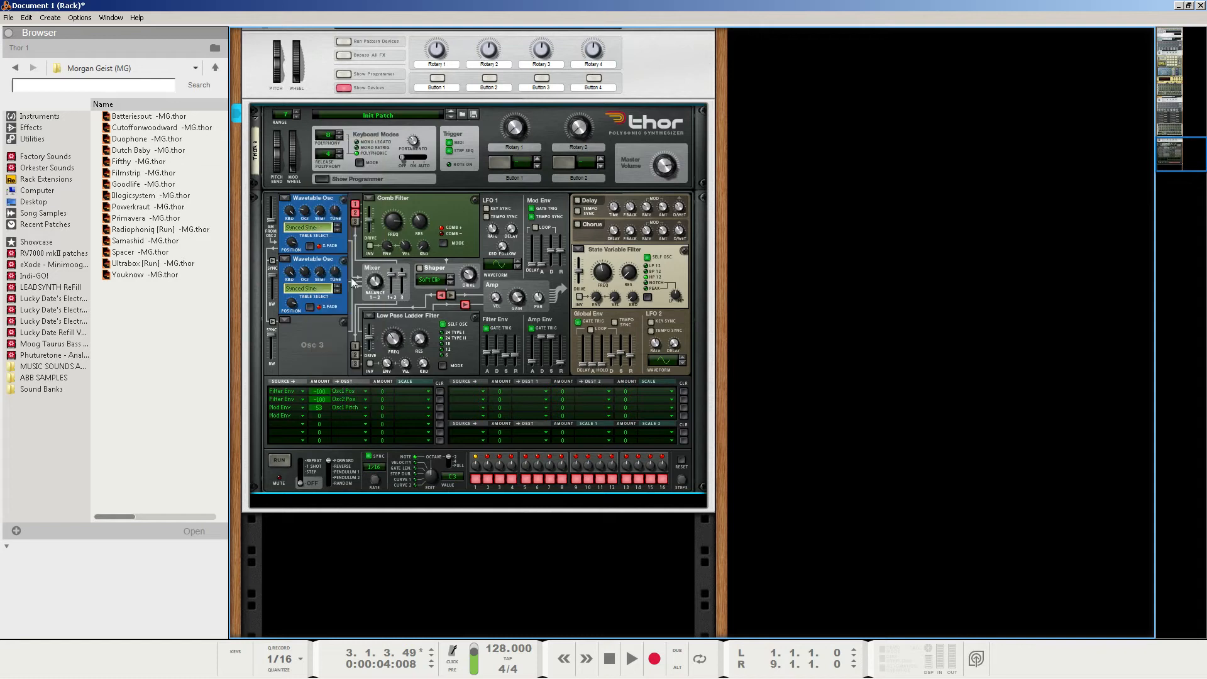
pyautogui.moveTo(323, 416); pyautogui.dragTo(331, 403)
pyautogui.click(340, 414)
pyautogui.moveTo(353, 457)
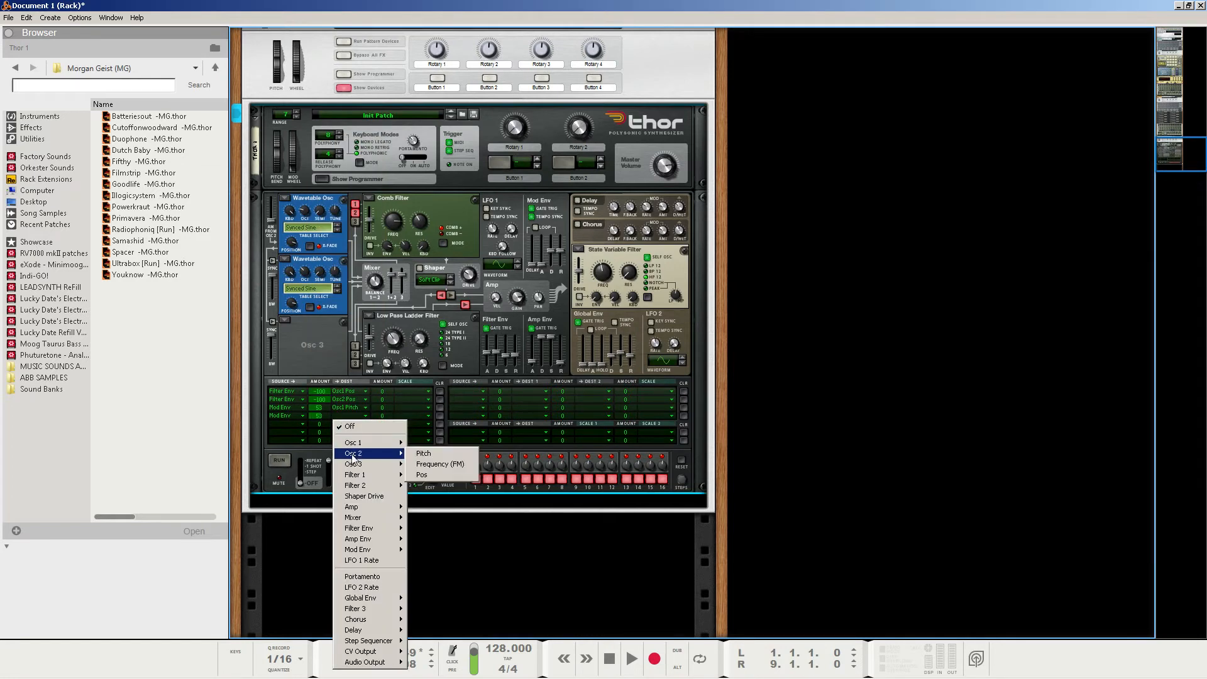
pyautogui.click(423, 453)
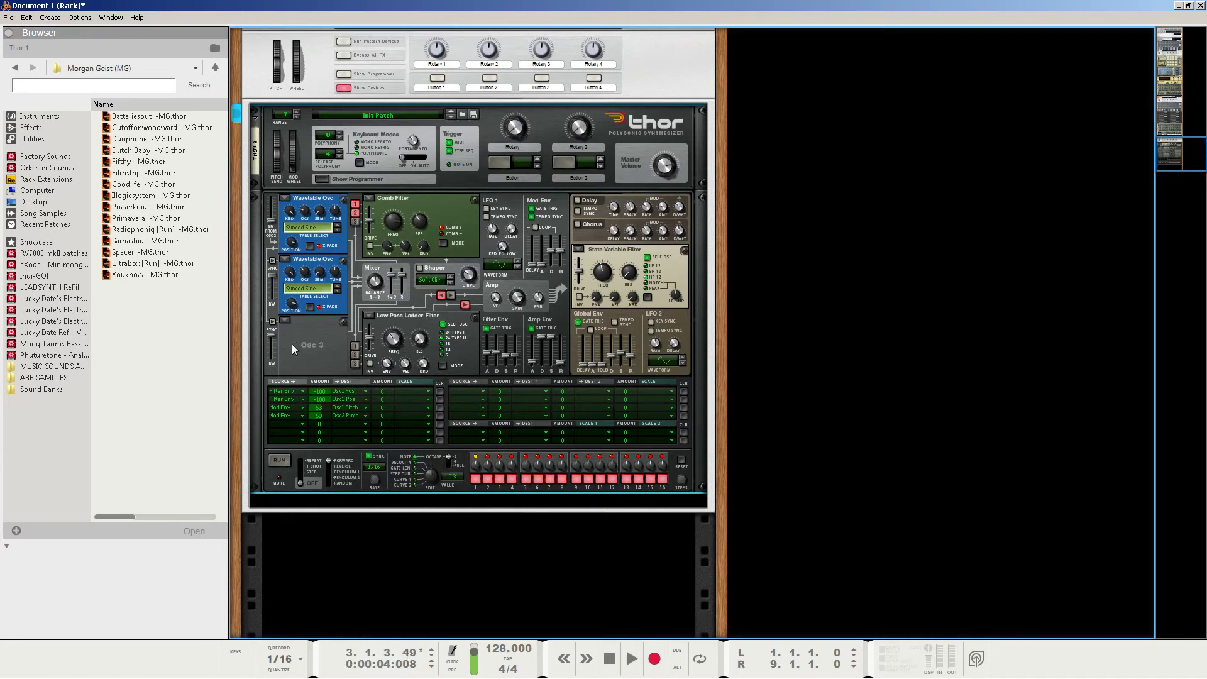
# - Route the full-range voice key note to the filter envelope's attack with a negative amount in the fifth modulation slot
pyautogui.click(271, 424)
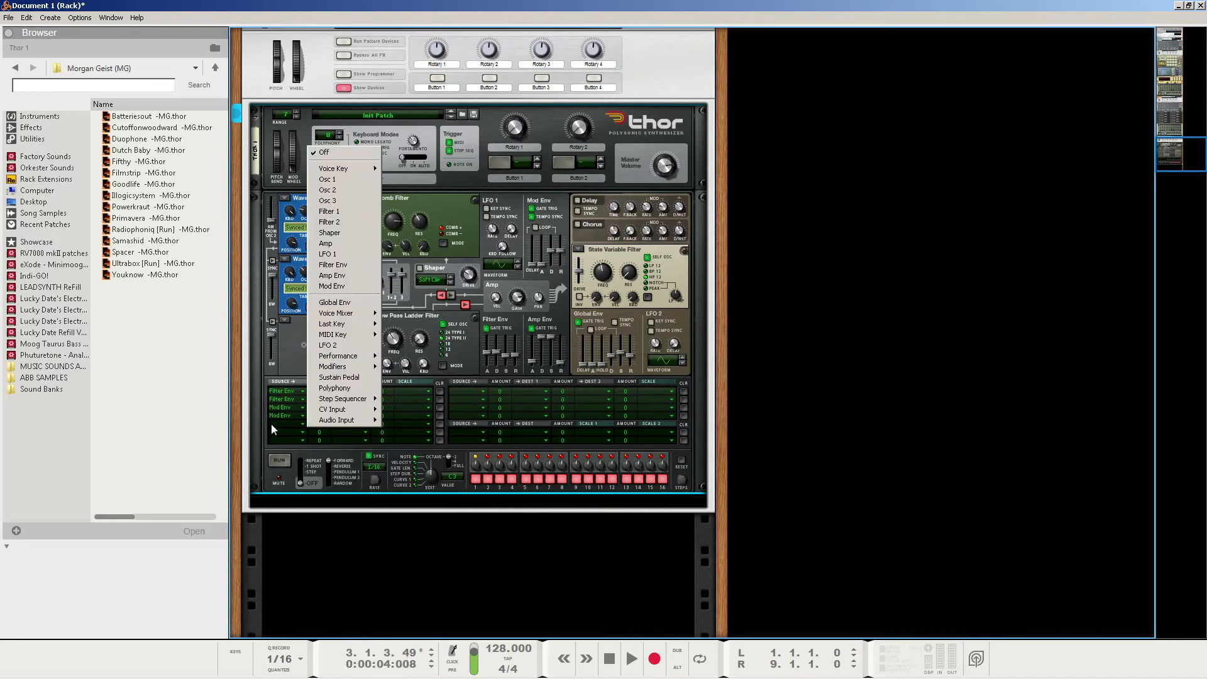
pyautogui.moveTo(344, 169)
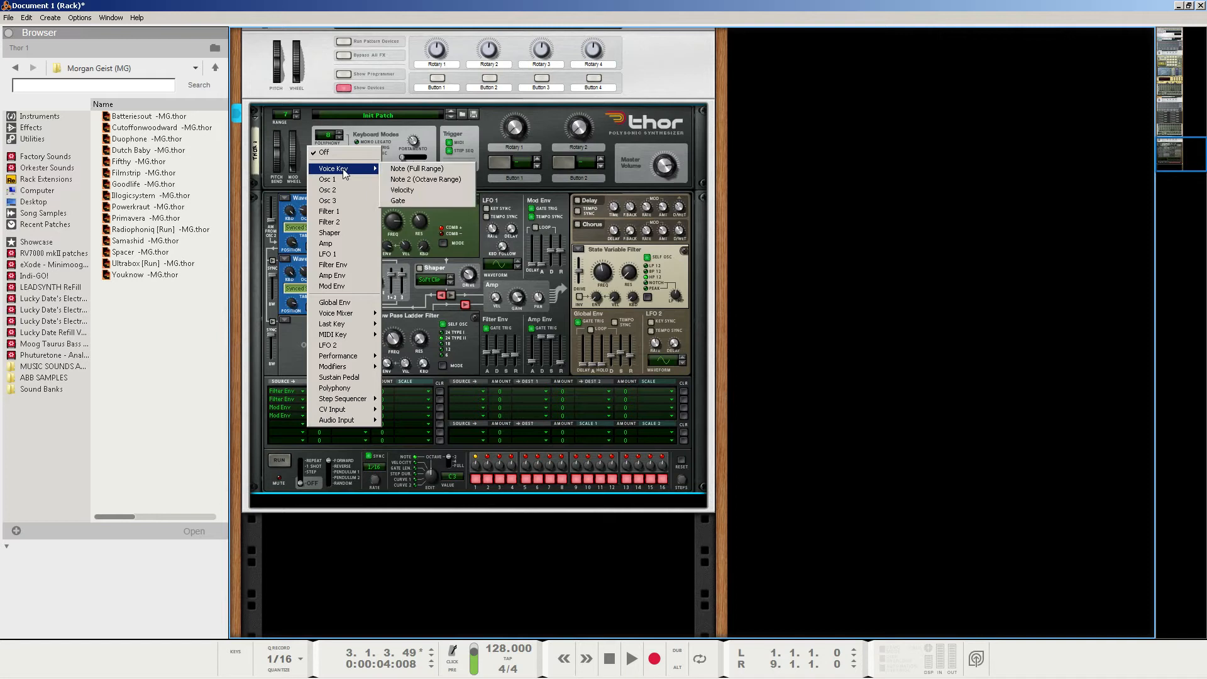
pyautogui.click(399, 170)
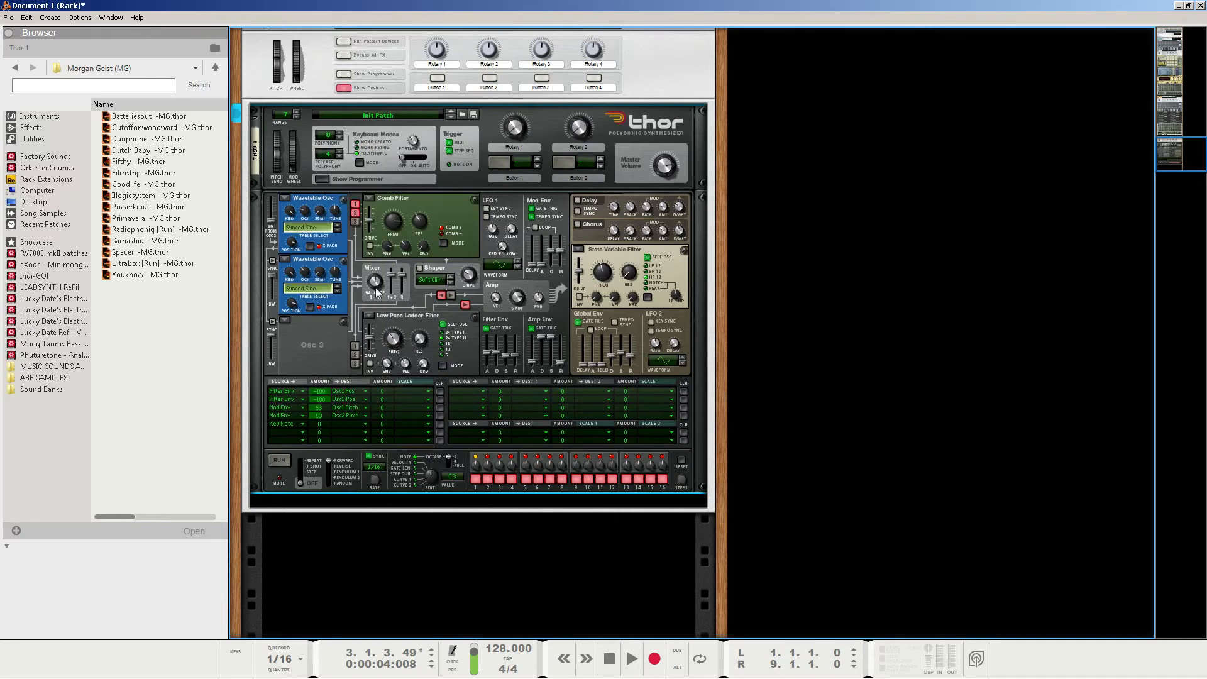
pyautogui.moveTo(325, 424); pyautogui.dragTo(326, 437)
pyautogui.click(340, 423)
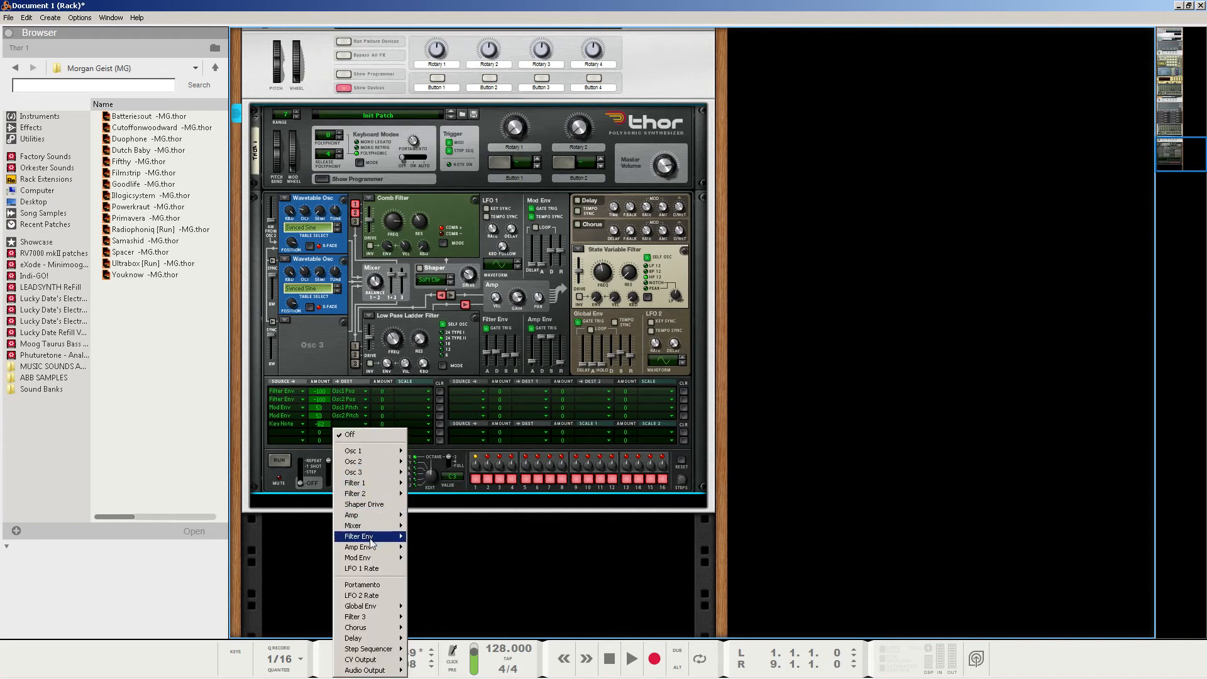
pyautogui.moveTo(372, 539)
pyautogui.click(441, 552)
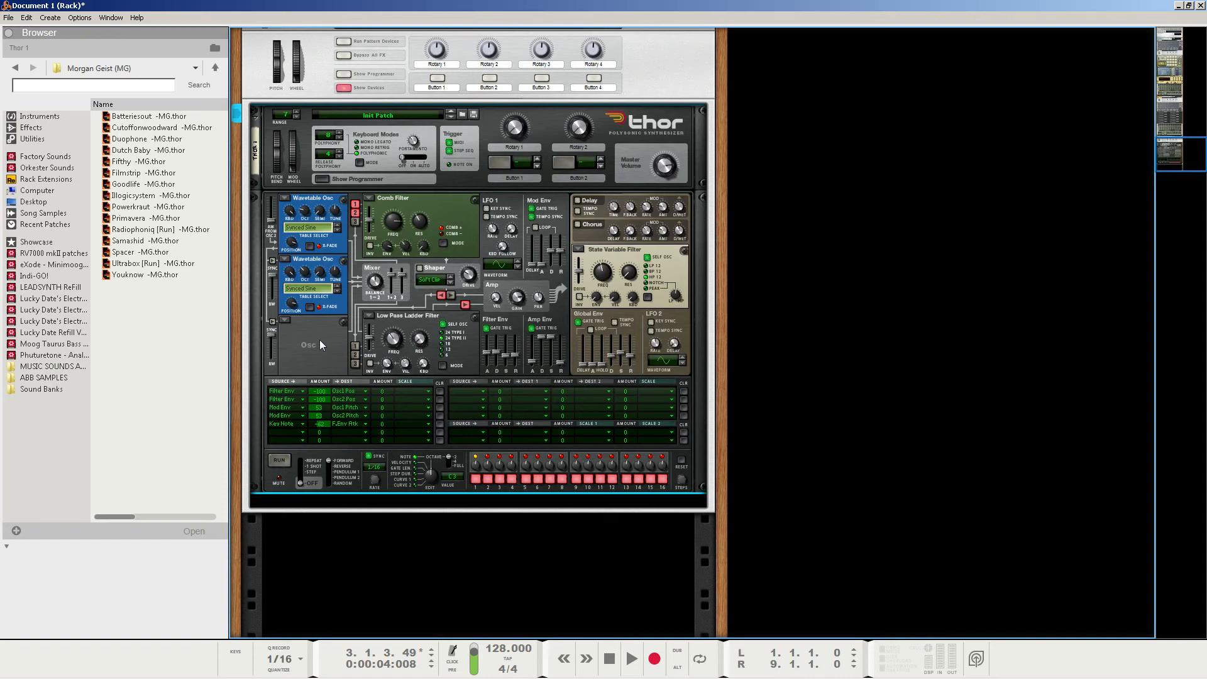
# - Play the song briefly to hear the modulation routings, then stop and return to the start
pyautogui.press('space')
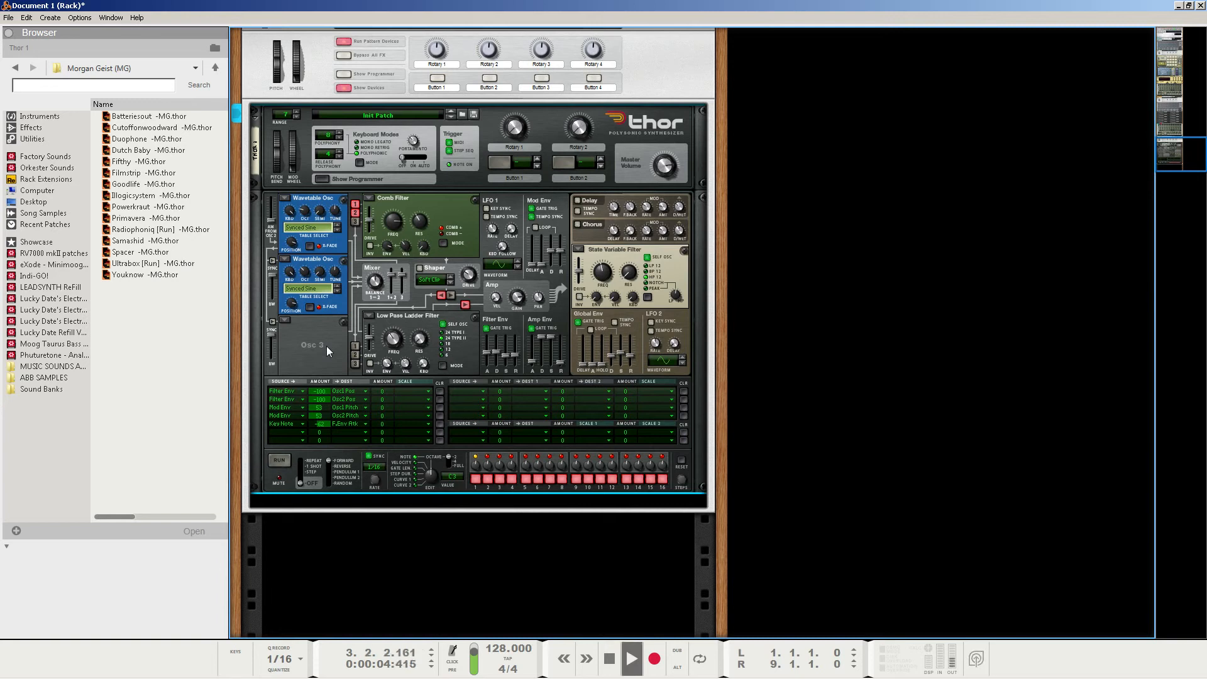
pyautogui.click(609, 661)
pyautogui.click(609, 664)
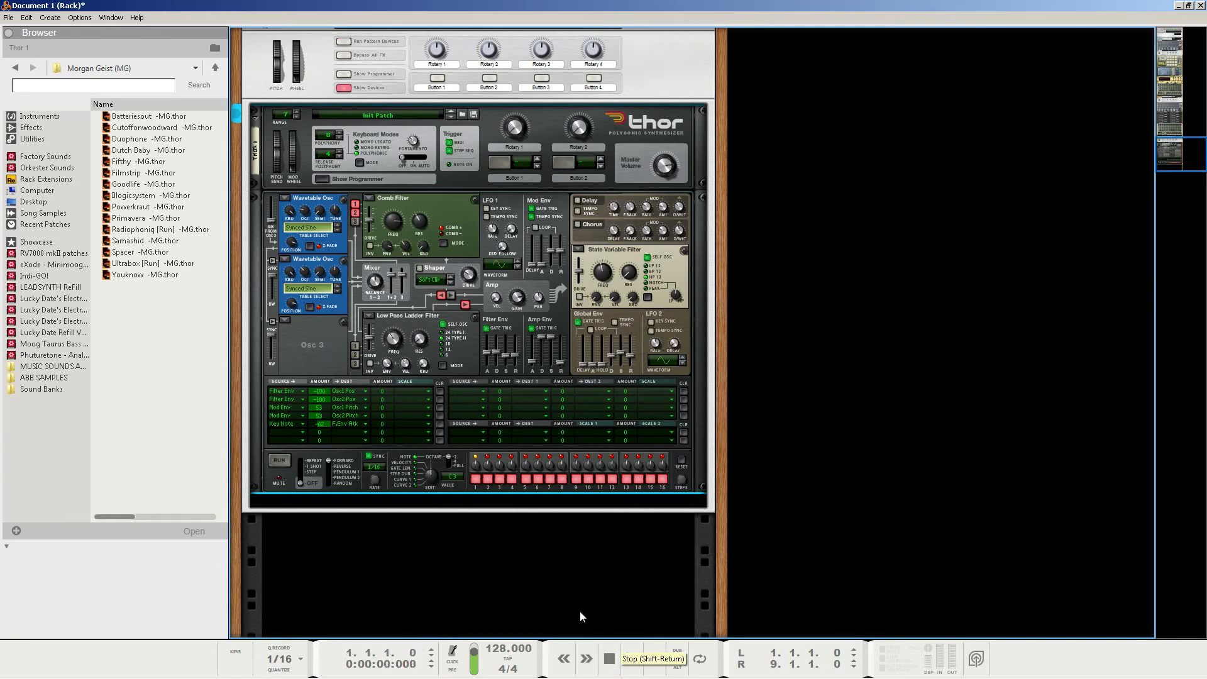
# - Add an RV7000 MkII Reverb after Thor inside the Combinator and unfold its remote programmer
pyautogui.rightClick(309, 352)
pyautogui.moveTo(365, 462)
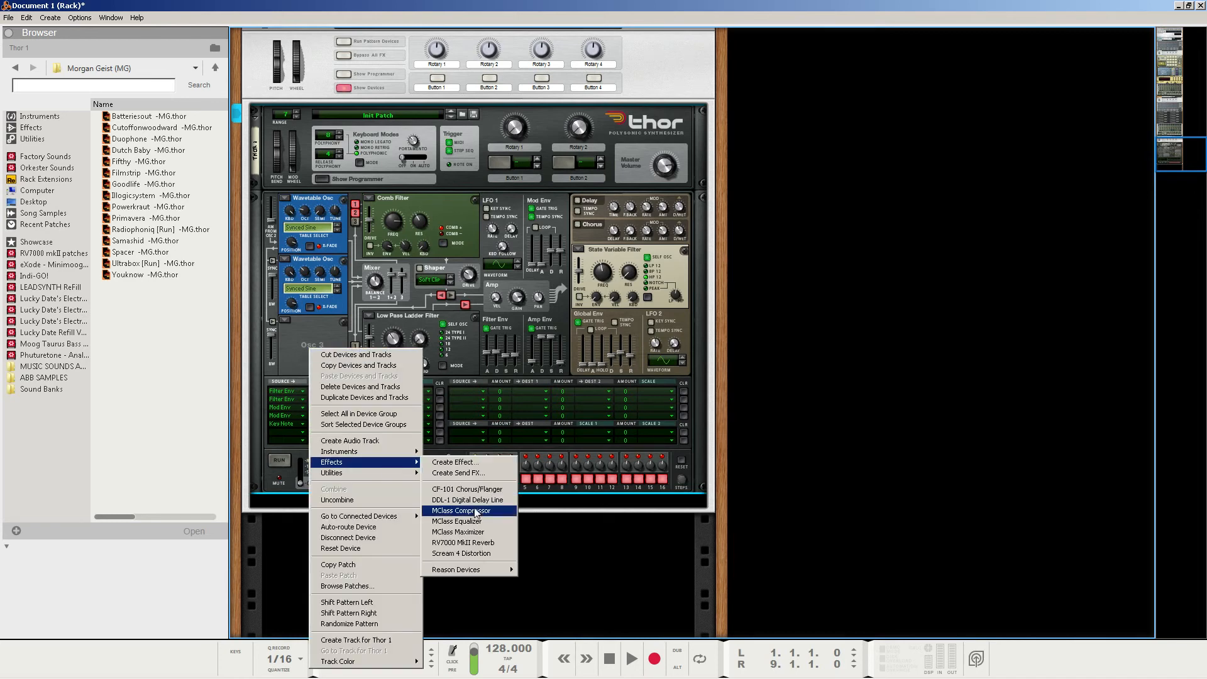
pyautogui.click(473, 543)
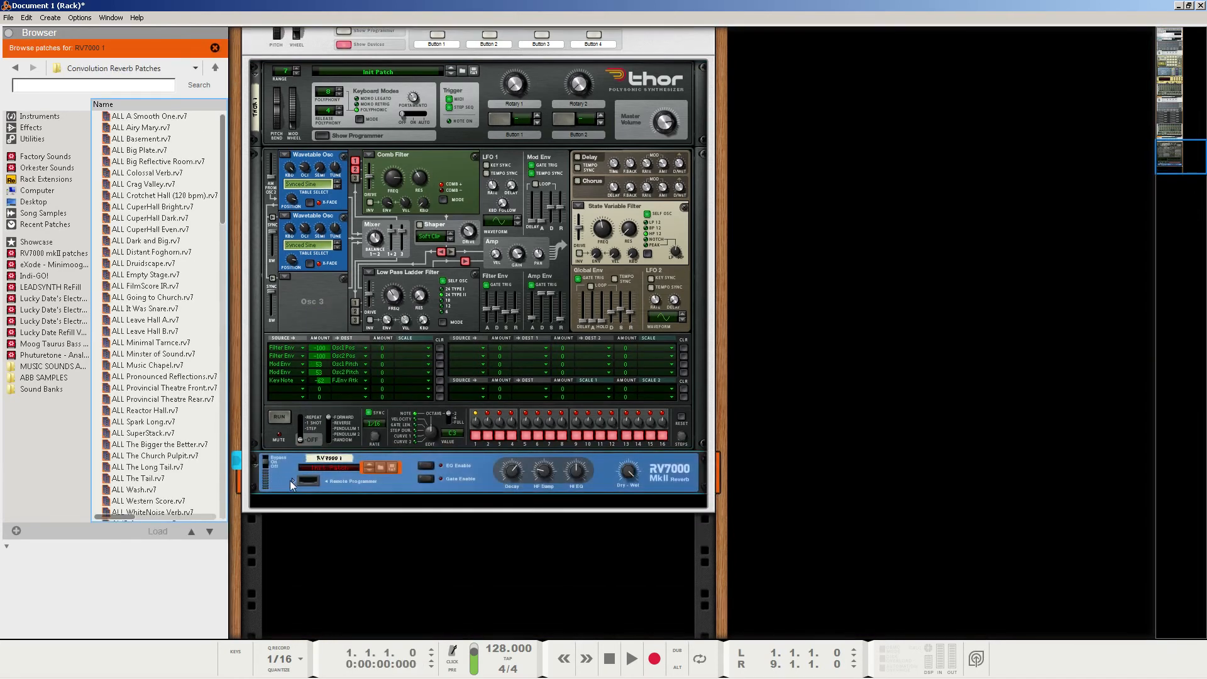
pyautogui.click(292, 481)
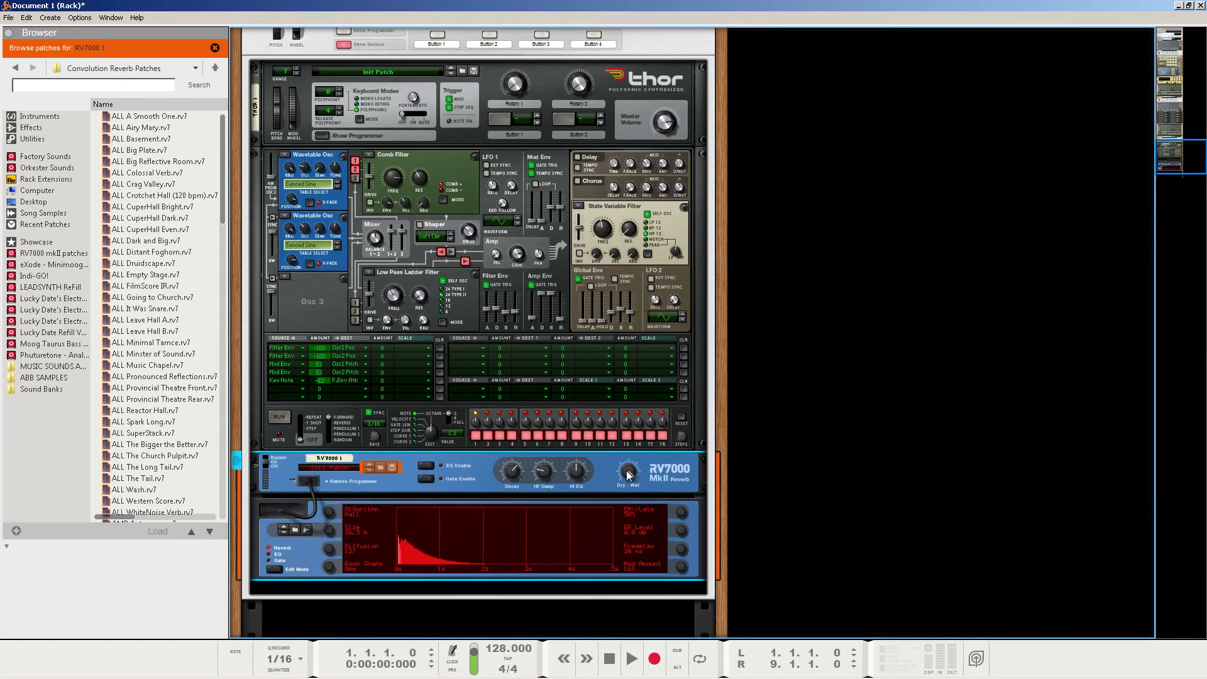
# - Lower the RV7000 reverb's dry/wet mix and adjust its HF Damp
pyautogui.moveTo(627, 471); pyautogui.dragTo(627, 490)
pyautogui.moveTo(543, 478); pyautogui.dragTo(588, 463)
pyautogui.moveTo(577, 476)
pyautogui.moveTo(627, 478)
# - Play the song briefly to hear the patch with the reverb, then stop playback
pyautogui.scroll(-3, 593, 600)
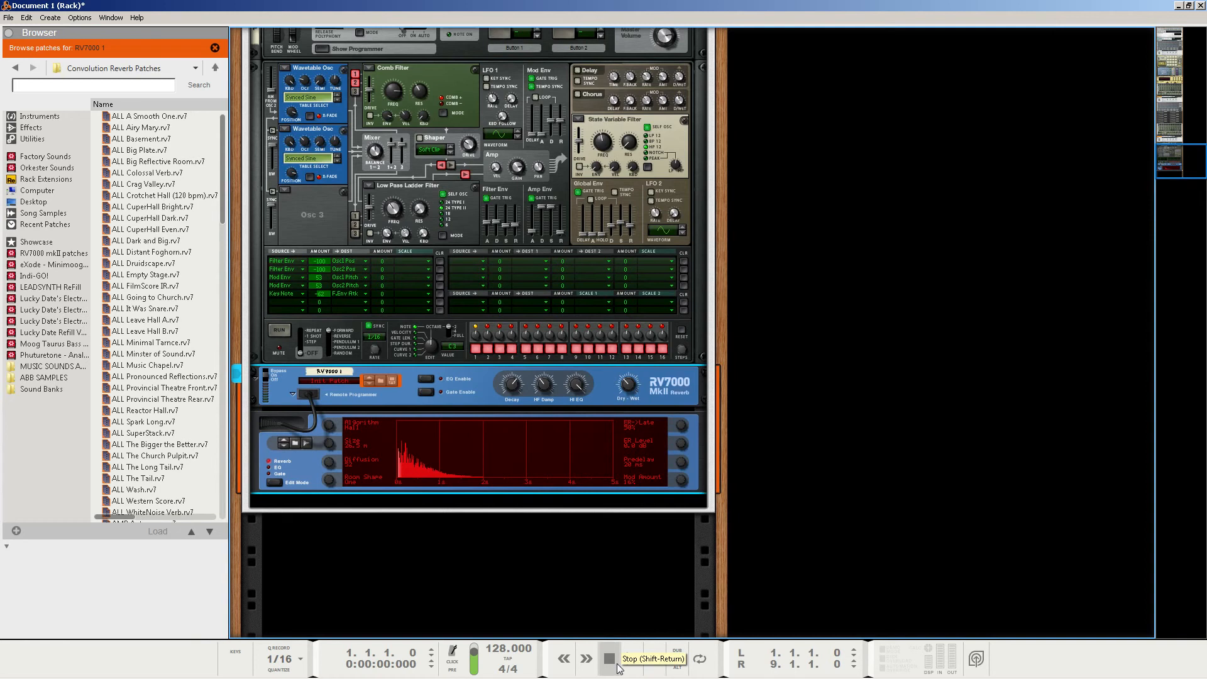
pyautogui.press('space')
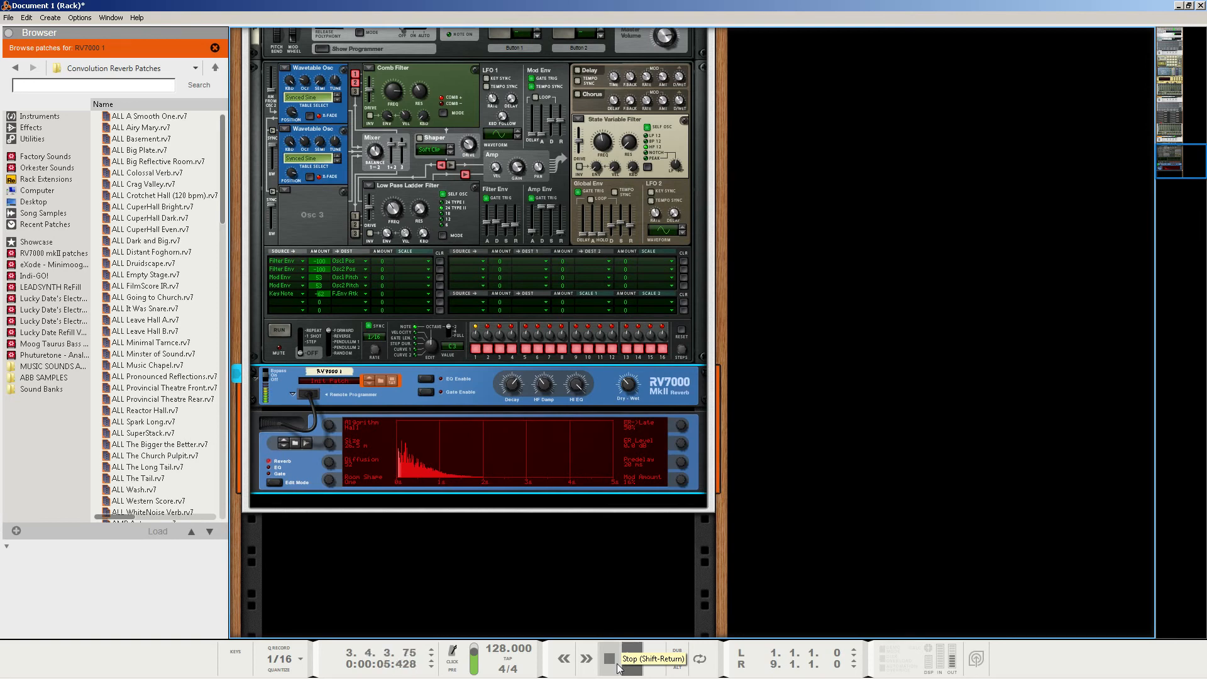
pyautogui.click(618, 665)
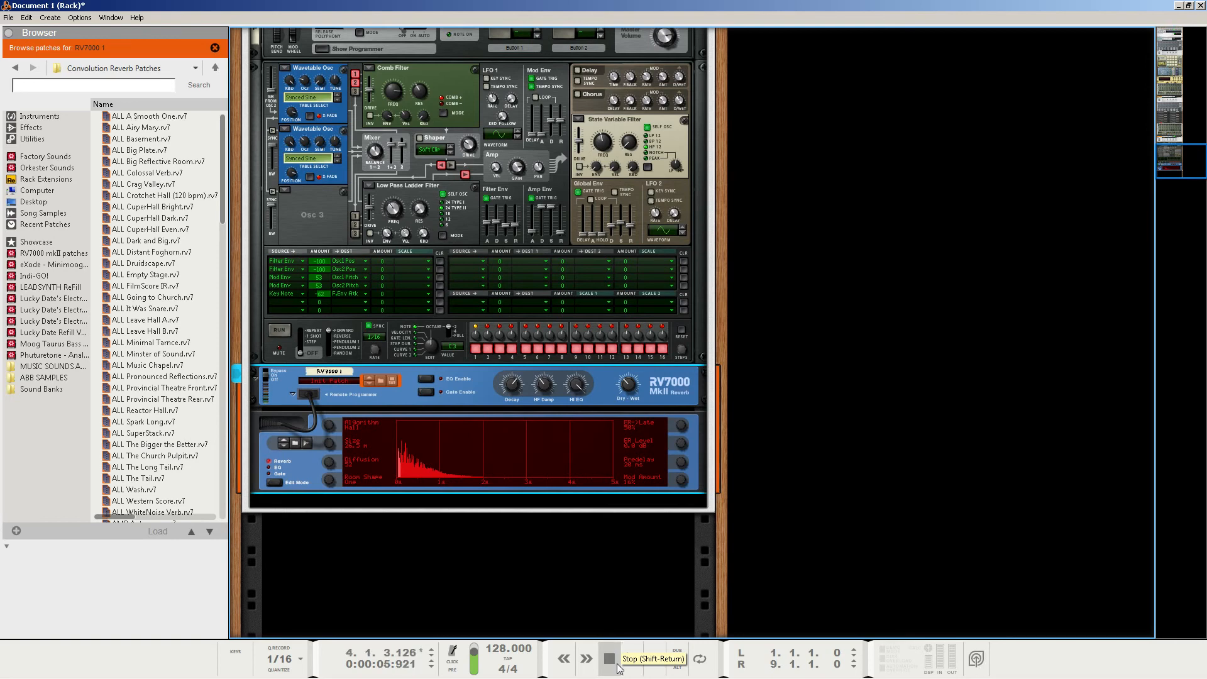
# - Play the song from the start while adjusting the frequencies of Thor's comb filter and low pass ladder filter, then stop
pyautogui.scroll(3, 353, 400)
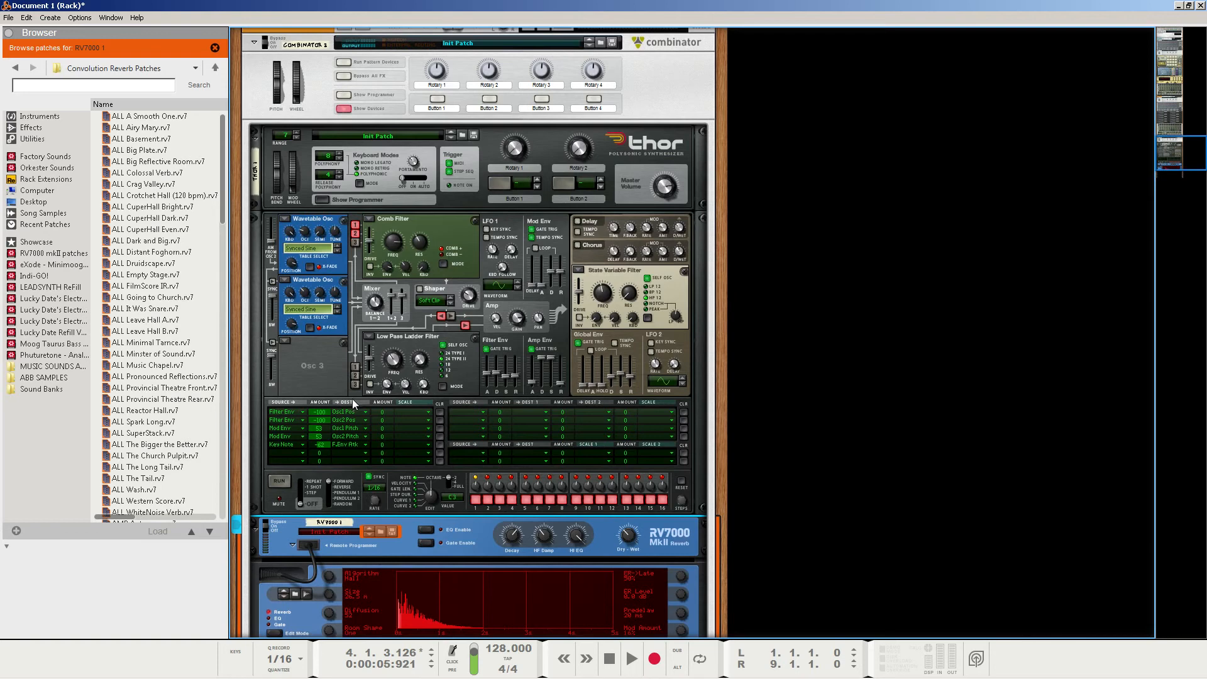
pyautogui.click(324, 373)
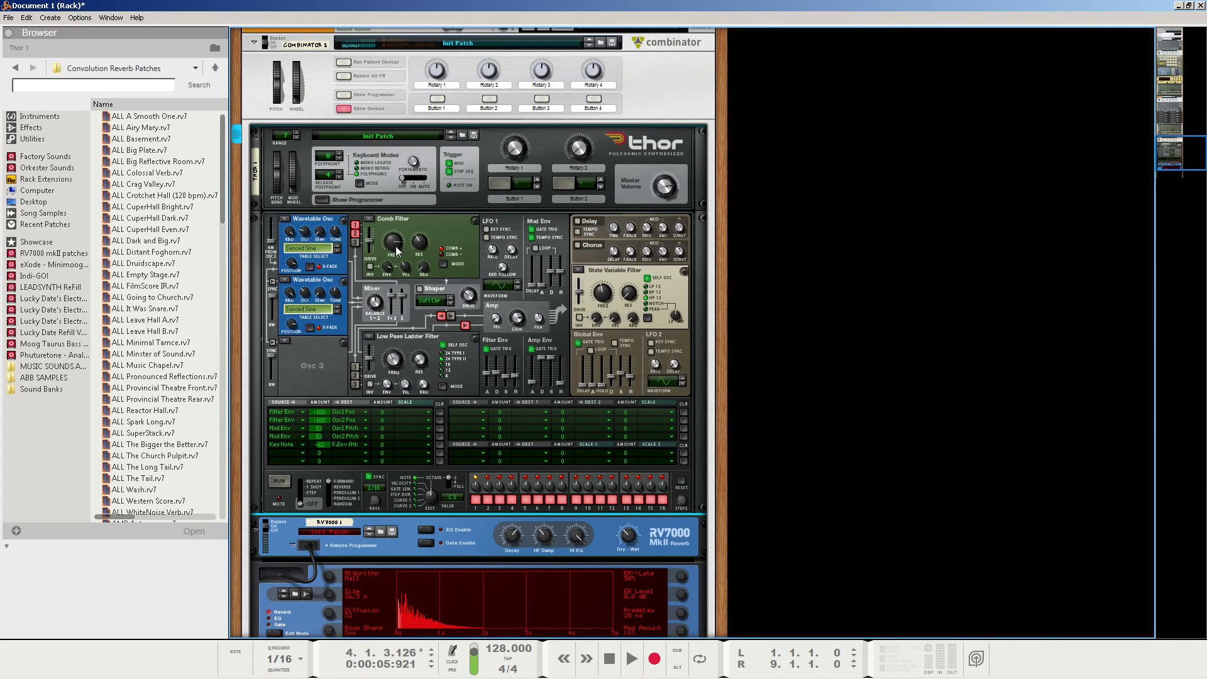
pyautogui.moveTo(397, 255)
pyautogui.moveTo(392, 368)
pyautogui.click(609, 659)
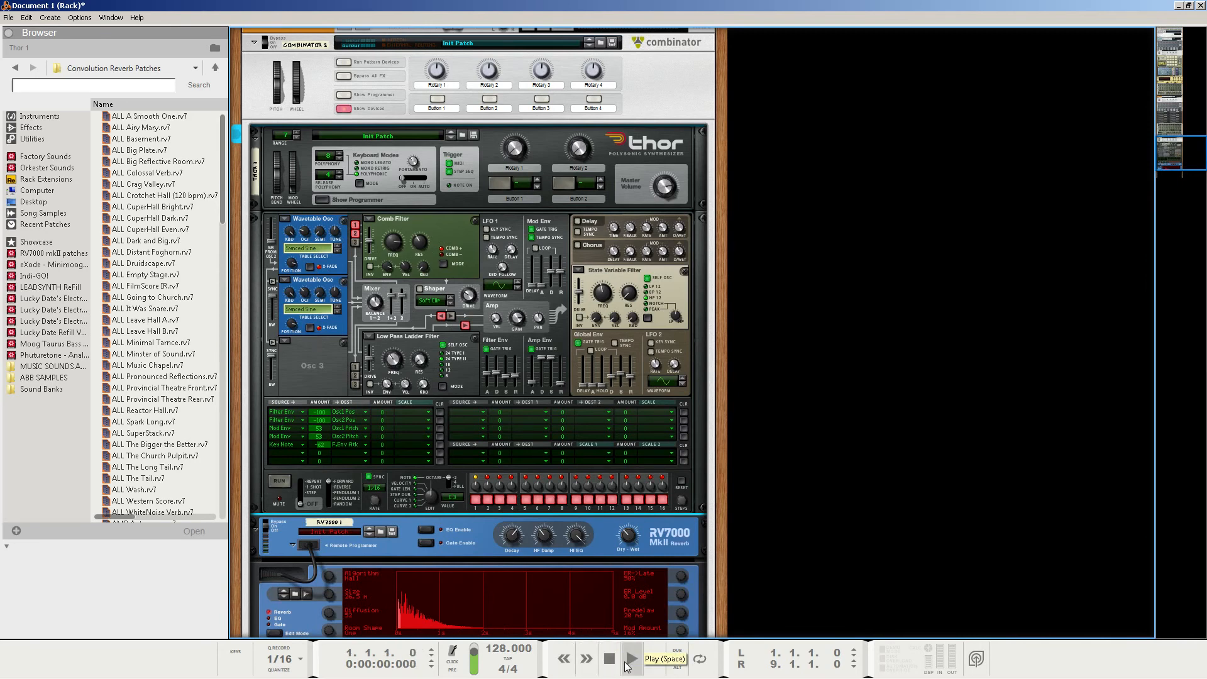
pyautogui.click(626, 660)
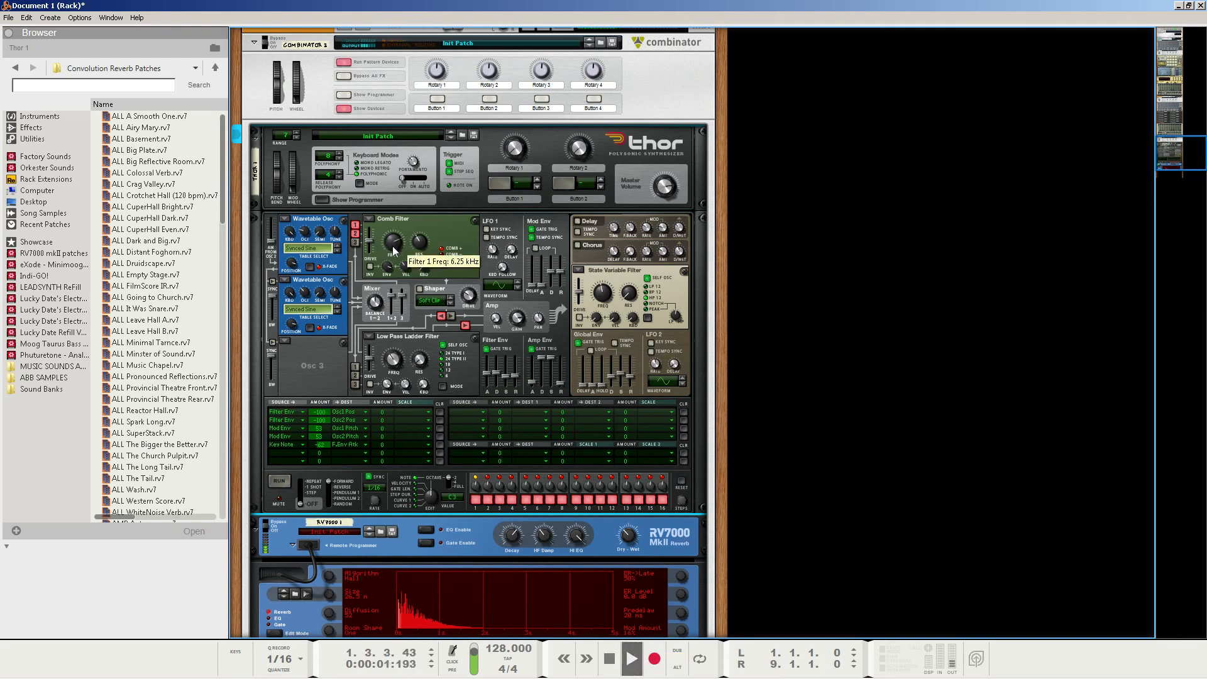
pyautogui.moveTo(395, 252); pyautogui.dragTo(422, 254)
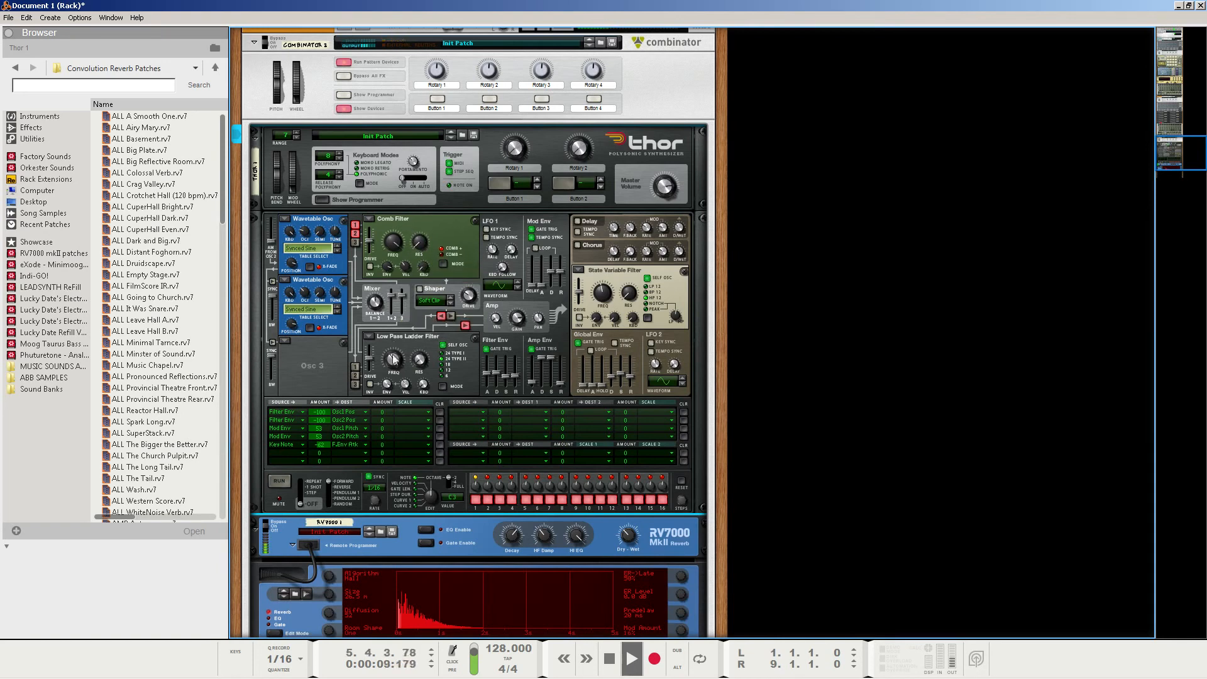
pyautogui.moveTo(394, 357); pyautogui.dragTo(400, 363)
pyautogui.press('space')
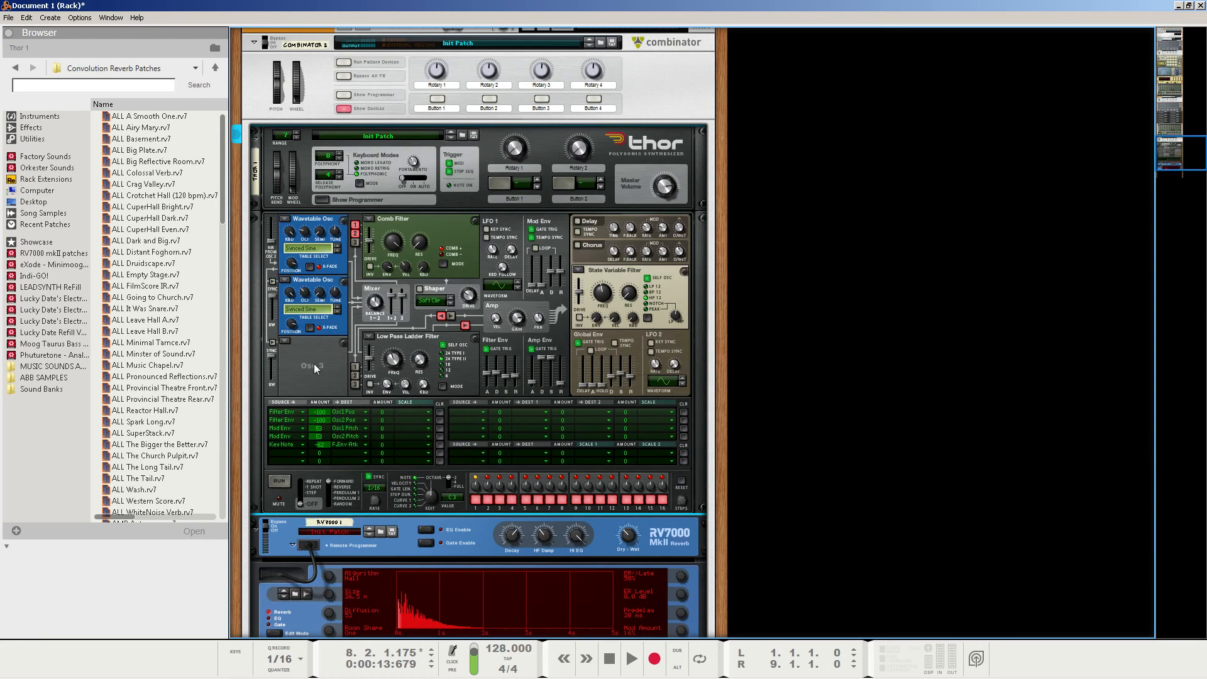
# - Save the Combinator patch to the Desktop as "ABB Spaced Out Tutorial"
pyautogui.scroll(-4, 314, 363)
pyautogui.scroll(7, 314, 367)
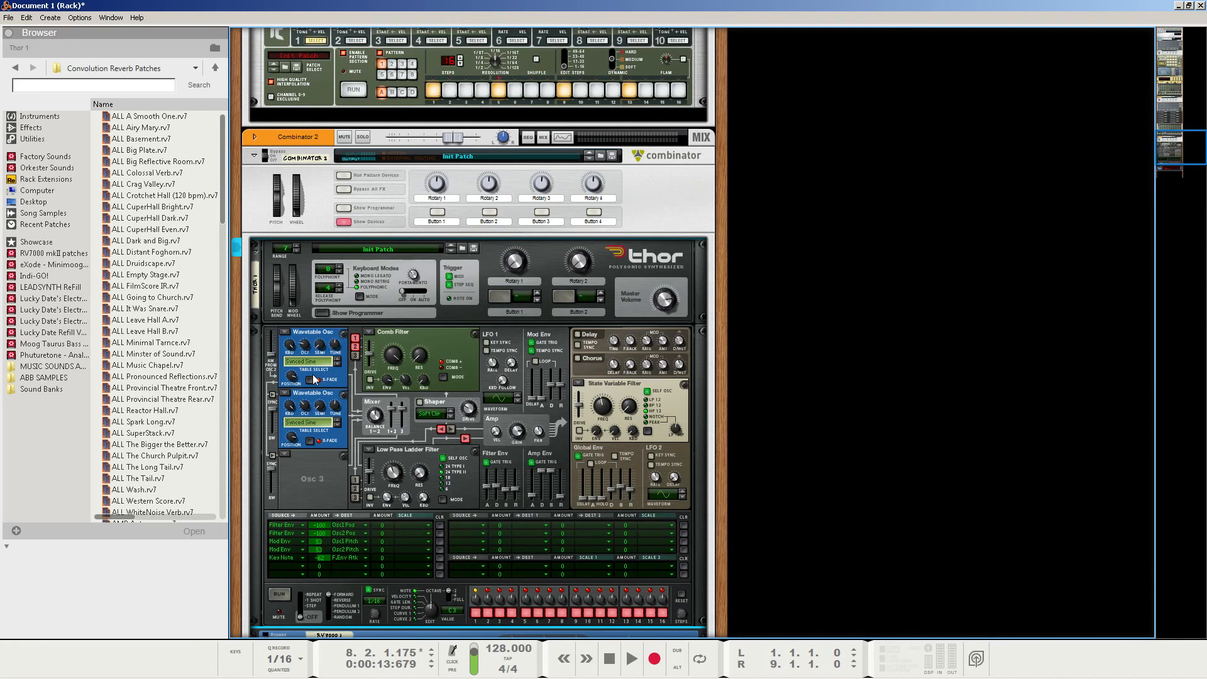
pyautogui.click(613, 157)
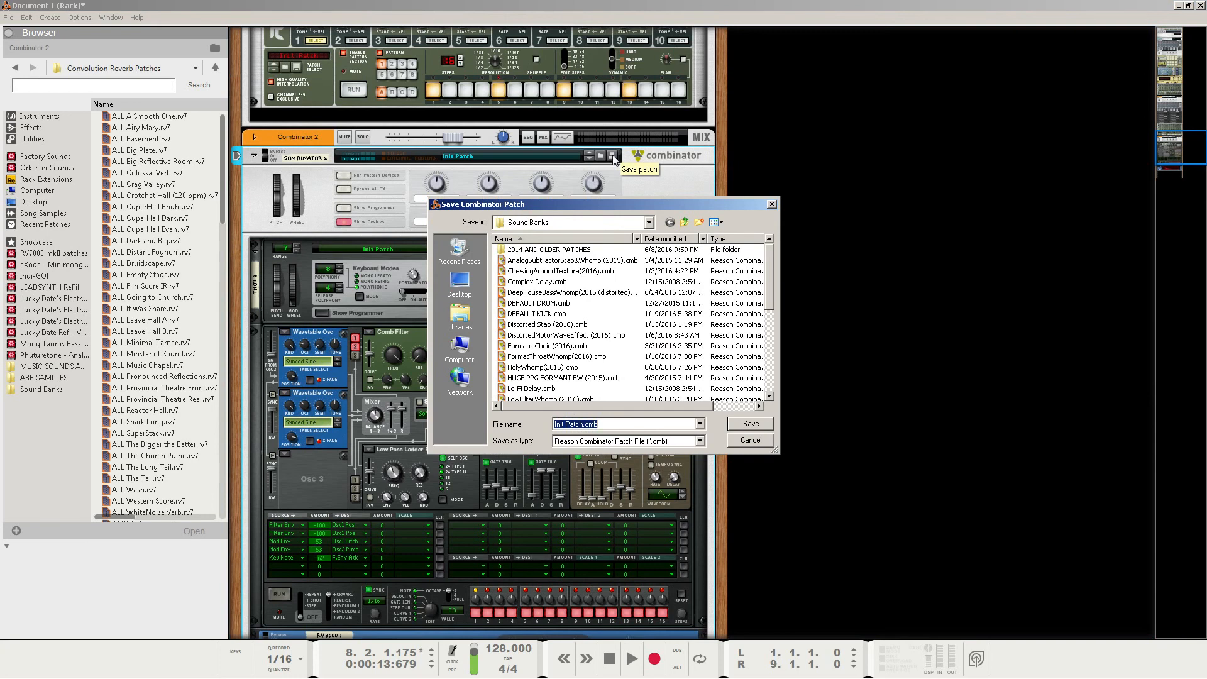
pyautogui.write('ABB Spaced Out Tutorial')
pyautogui.click(459, 282)
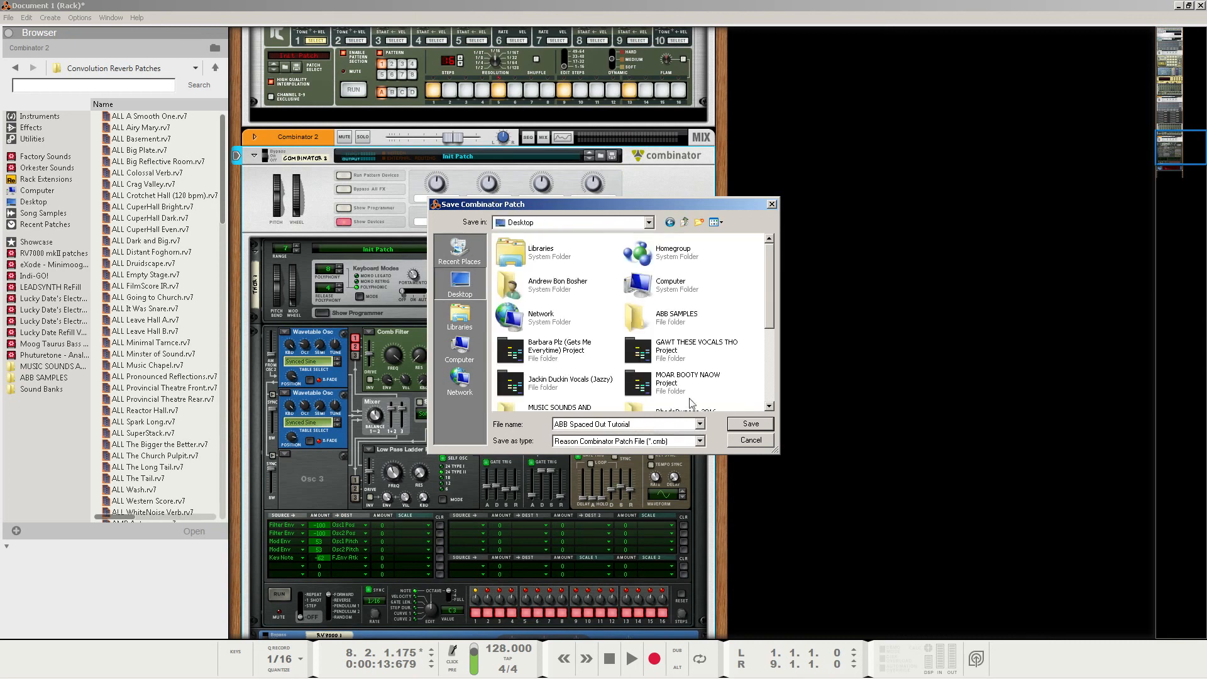
pyautogui.click(750, 424)
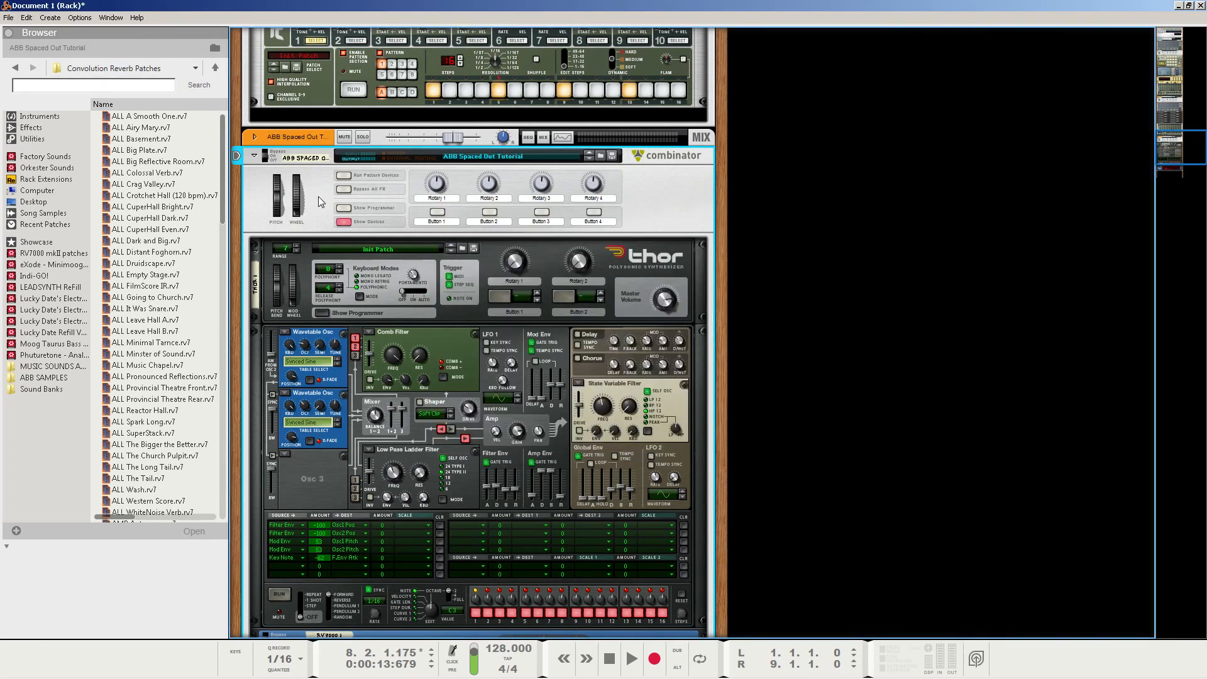
pyautogui.scroll(-3, 320, 201)
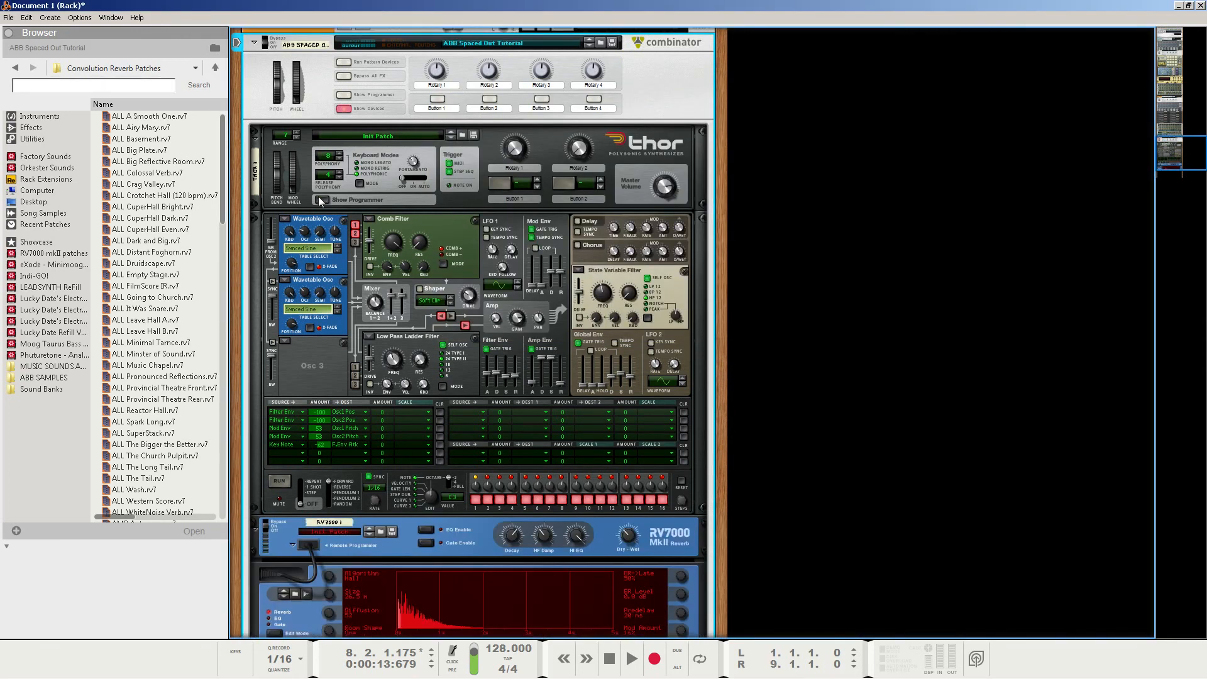